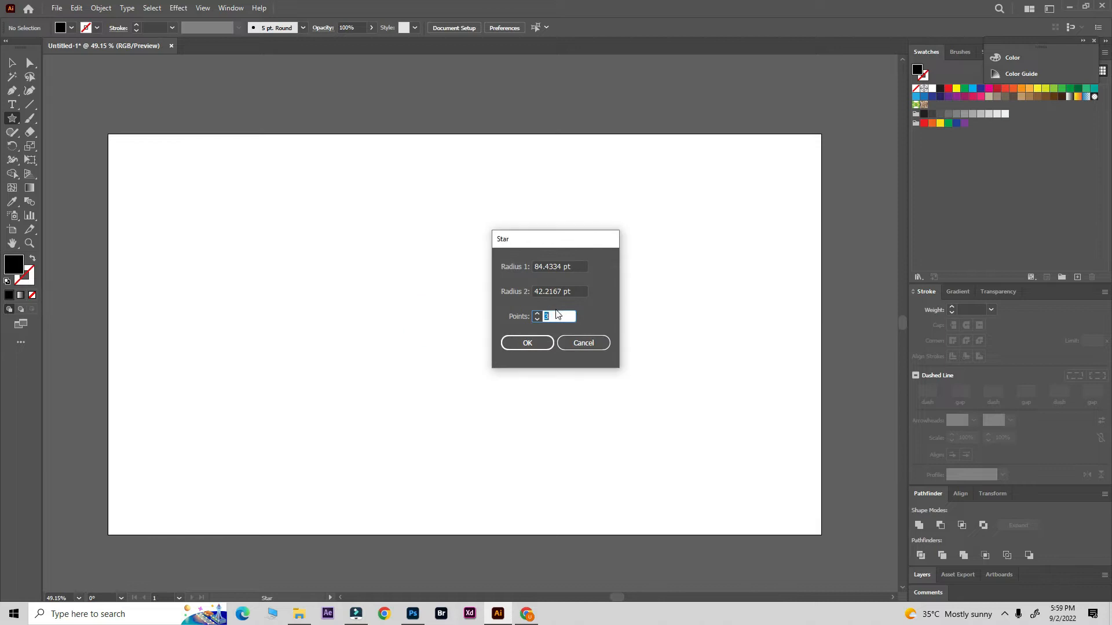
Create a three-point star with Radius 1 of 84.4334 pt and Radius 2 of 42.2167 pt as a solid triangle
click(537, 346)
click(12, 64)
click(501, 342)
Stack two progressively smaller copies of the triangle above it to form a three-tier pine tree, and group the tiers
drag(441, 330, 470, 315)
drag(491, 266, 486, 271)
click(464, 322)
click(509, 320)
click(464, 322)
drag(471, 317, 474, 286)
drag(482, 240, 438, 294)
click(500, 277)
click(500, 264)
right_click(440, 315)
click(469, 382)
click(468, 380)
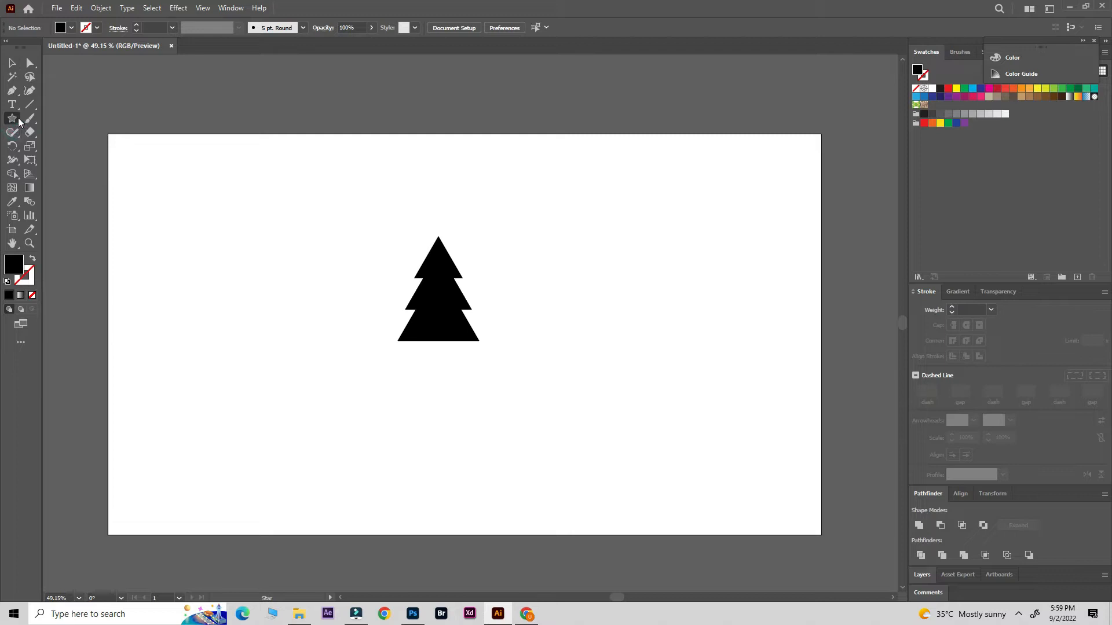
Draw a narrow black rectangle about 13.5 by 119 pt as a trunk beneath the pine tiers
click(12, 125)
click(58, 118)
drag(434, 335, 442, 400)
key(v)
Centre the trunk horizontally under the pine tiers and move it up so it overlaps the lowest tier
drag(543, 377, 442, 324)
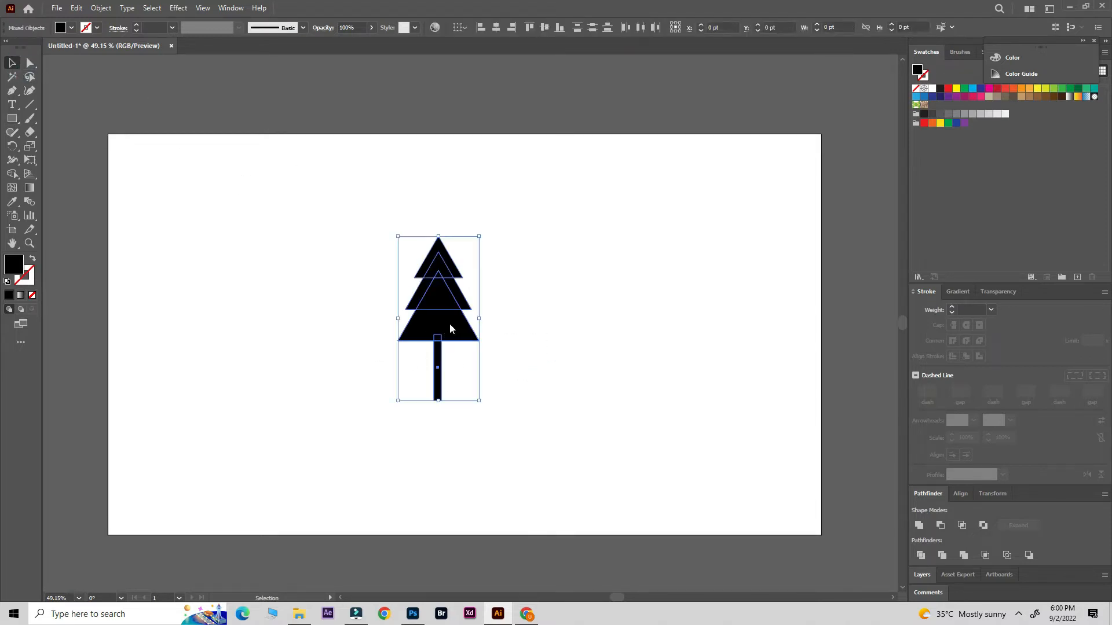
right_click(446, 323)
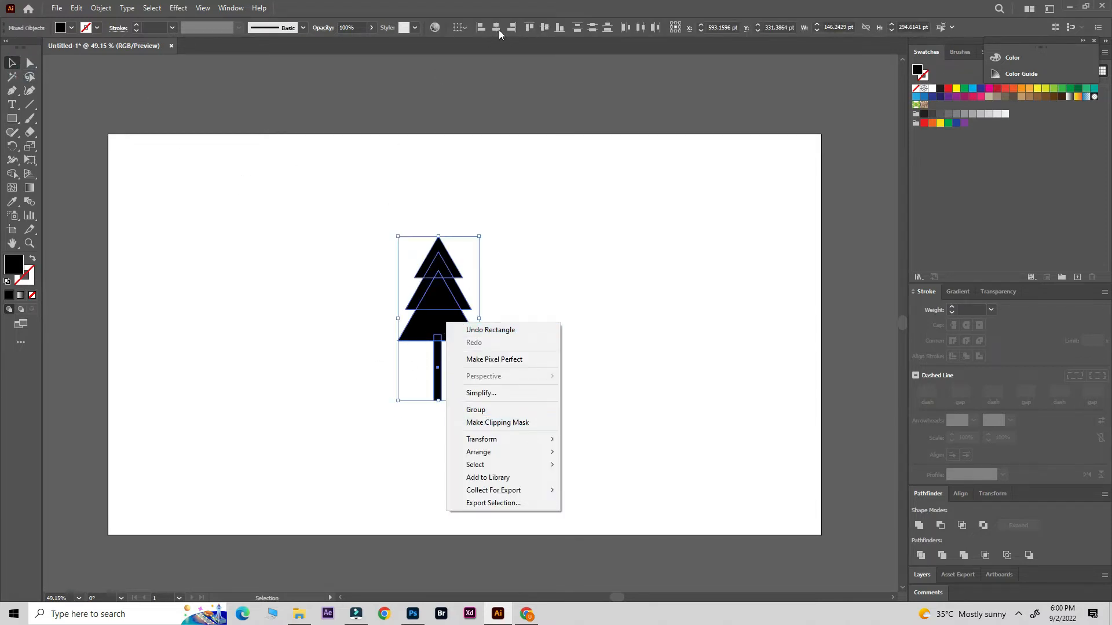
key(Escape)
click(439, 385)
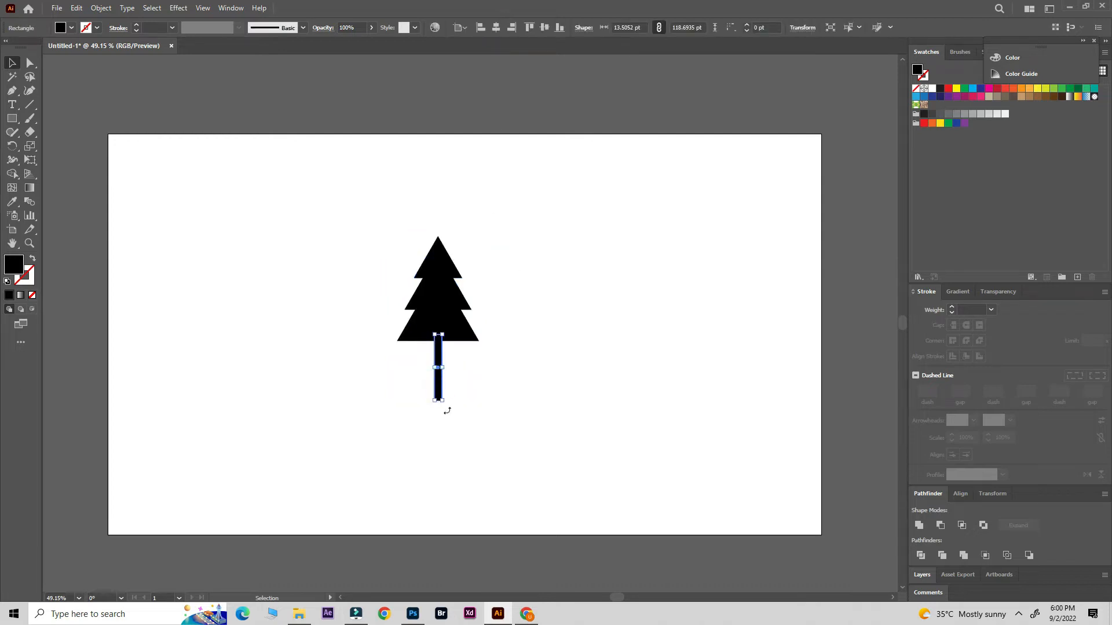
drag(440, 390, 441, 376)
click(461, 381)
click(439, 378)
Group the pine tiers and the trunk into one tree
drag(521, 210, 389, 405)
right_click(438, 316)
click(485, 396)
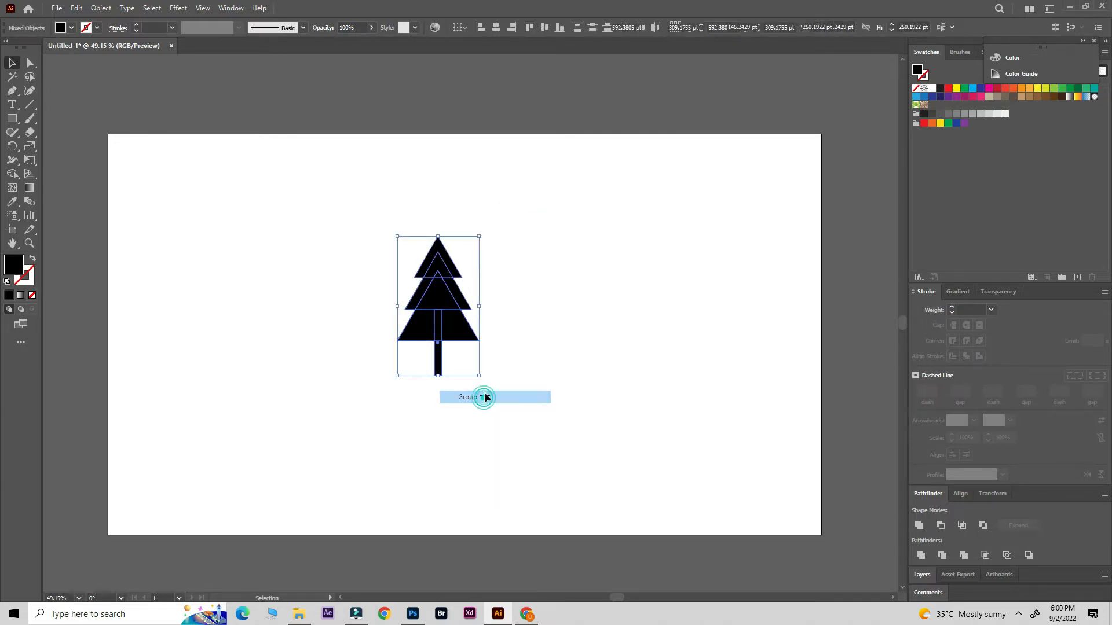
click(526, 319)
Place a smaller copy of the tree on each side of the original
drag(434, 317, 533, 318)
click(418, 199)
drag(565, 252, 374, 338)
shift+click(518, 339)
key(ctrl+z)
drag(524, 343, 363, 346)
Group the two smaller side trees together
click(578, 331)
shift+click(529, 334)
right_click(524, 331)
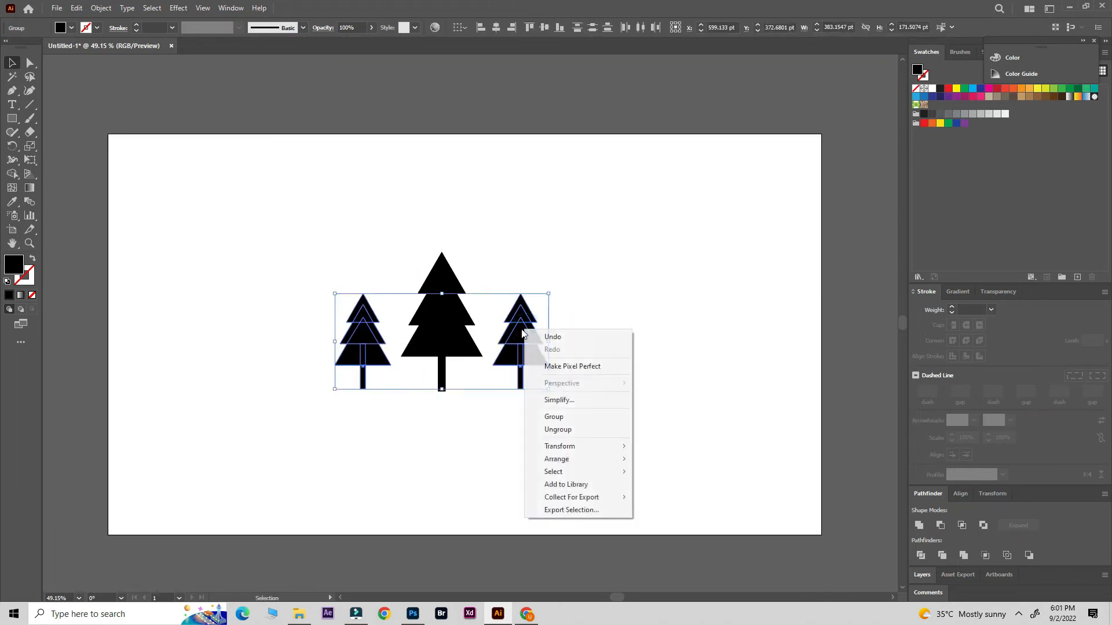
click(571, 413)
click(575, 385)
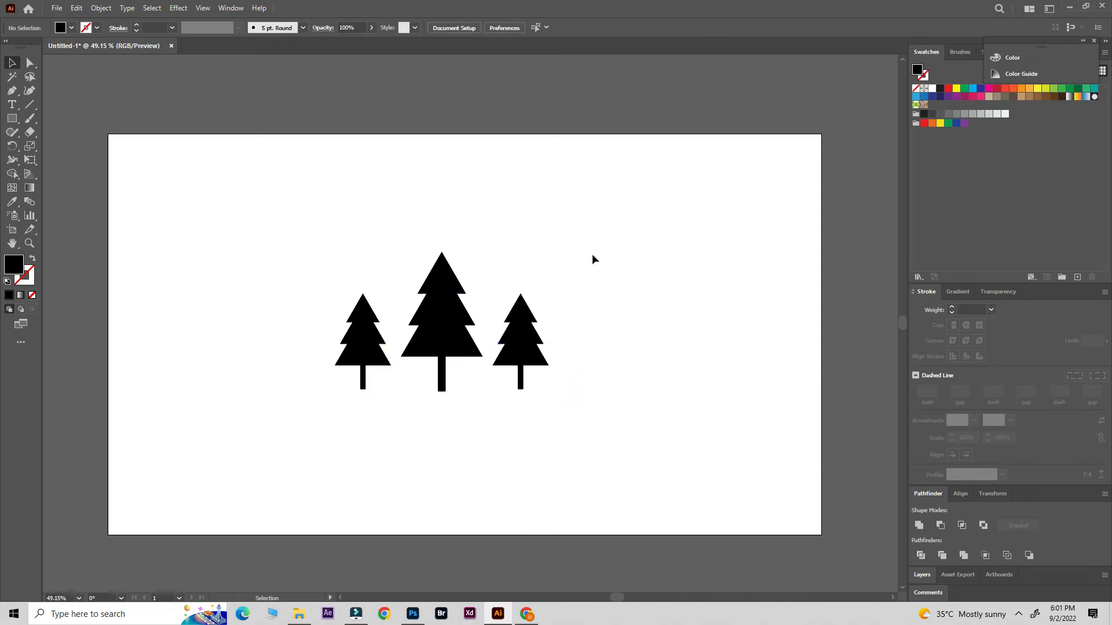
click(467, 326)
drag(582, 237, 353, 413)
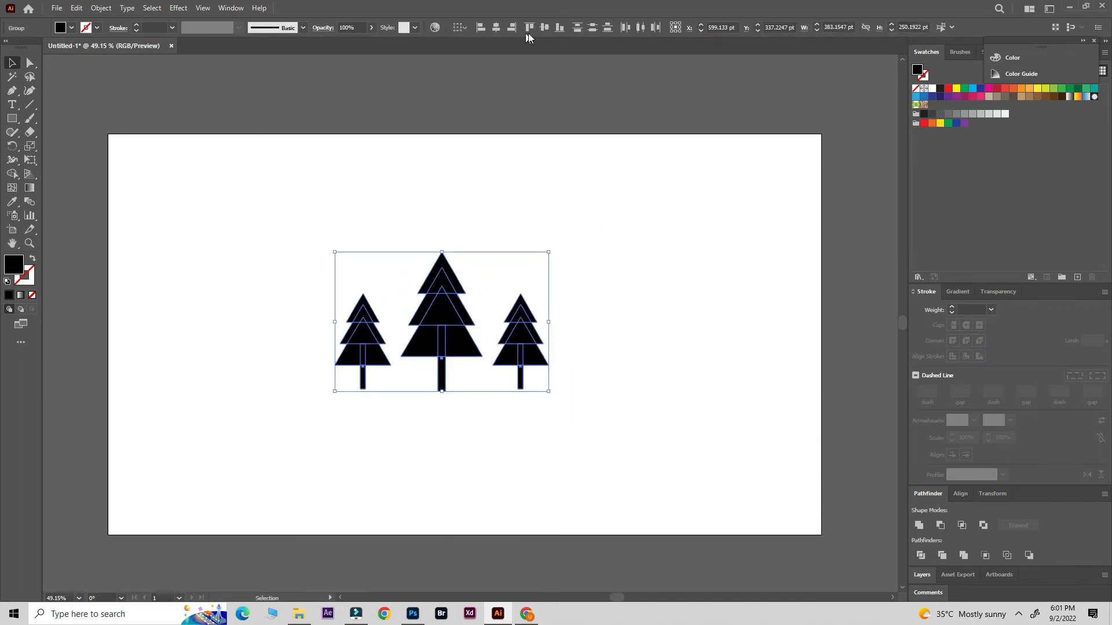
click(566, 187)
drag(589, 217, 339, 388)
click(560, 177)
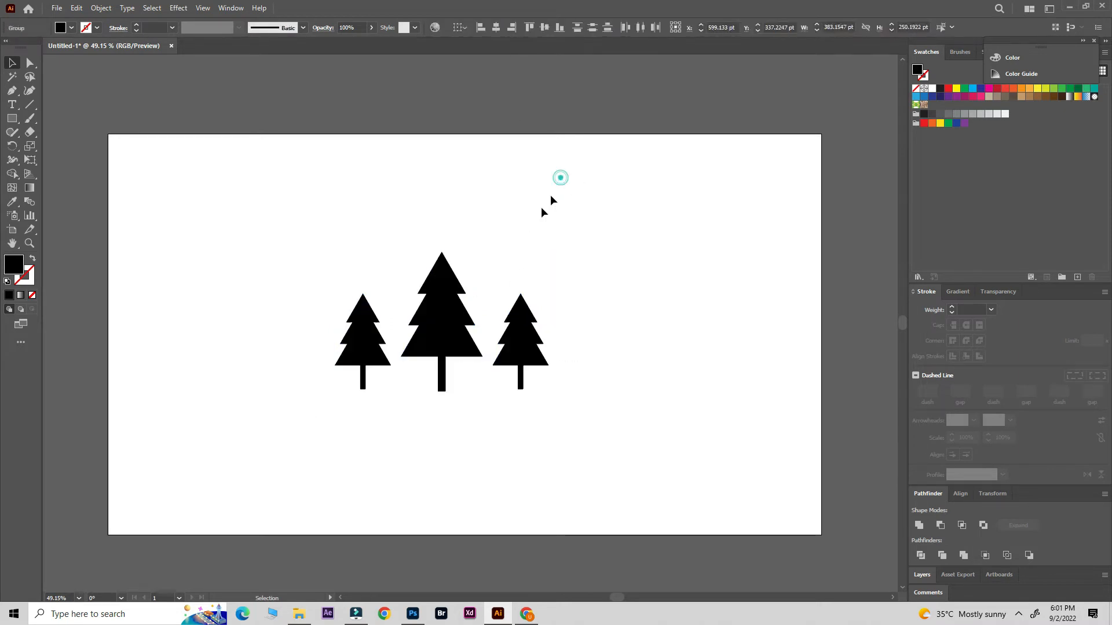
drag(568, 233, 308, 433)
Nudge the two smaller trees down so their trunks line up with the base of the large tree
click(521, 347)
key(Down)
key(Down)
key(Down)
key(Down)
key(Down)
key(Down)
click(593, 221)
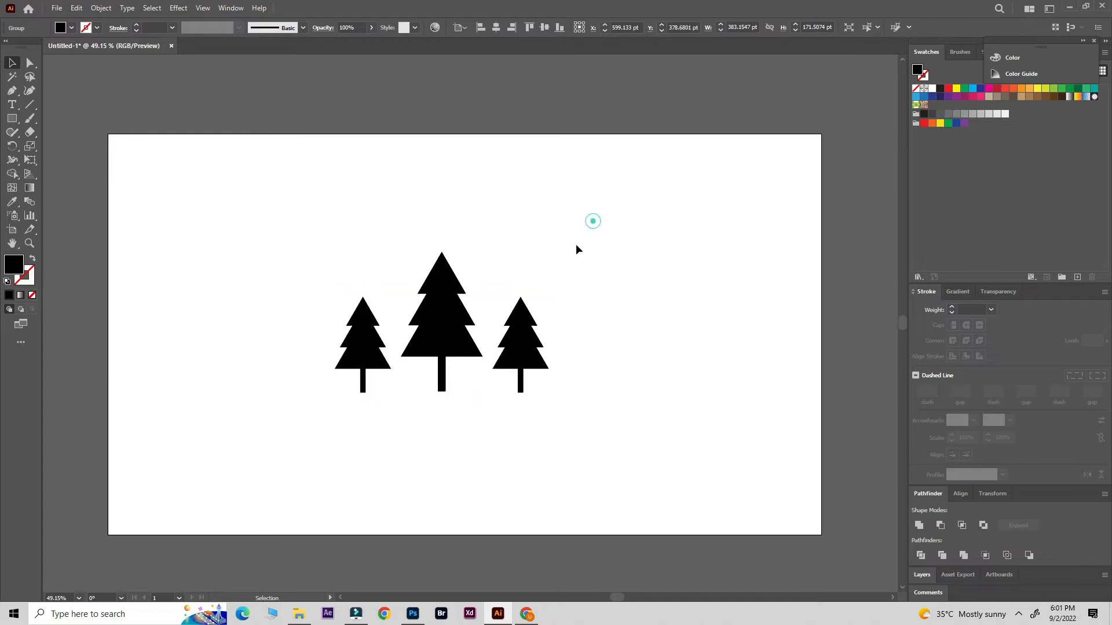
Scale all three trees down together about their common centre
drag(609, 246, 347, 374)
drag(551, 250, 511, 278)
click(568, 256)
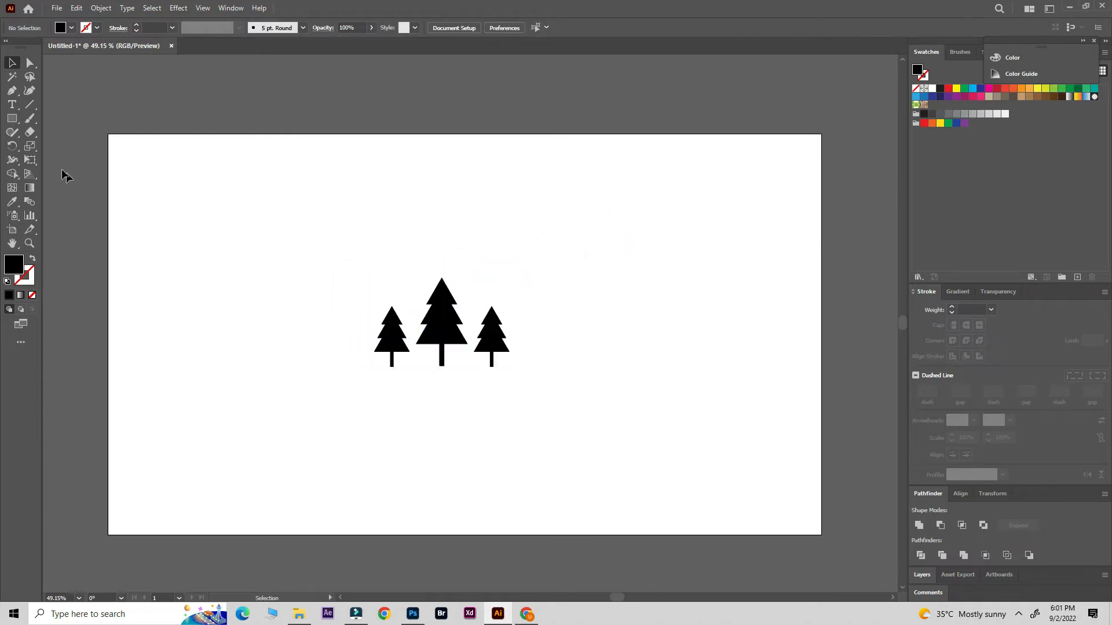
Create a three-point star beside the trees and swap its fill and stroke to make a black outlined triangle
click(15, 124)
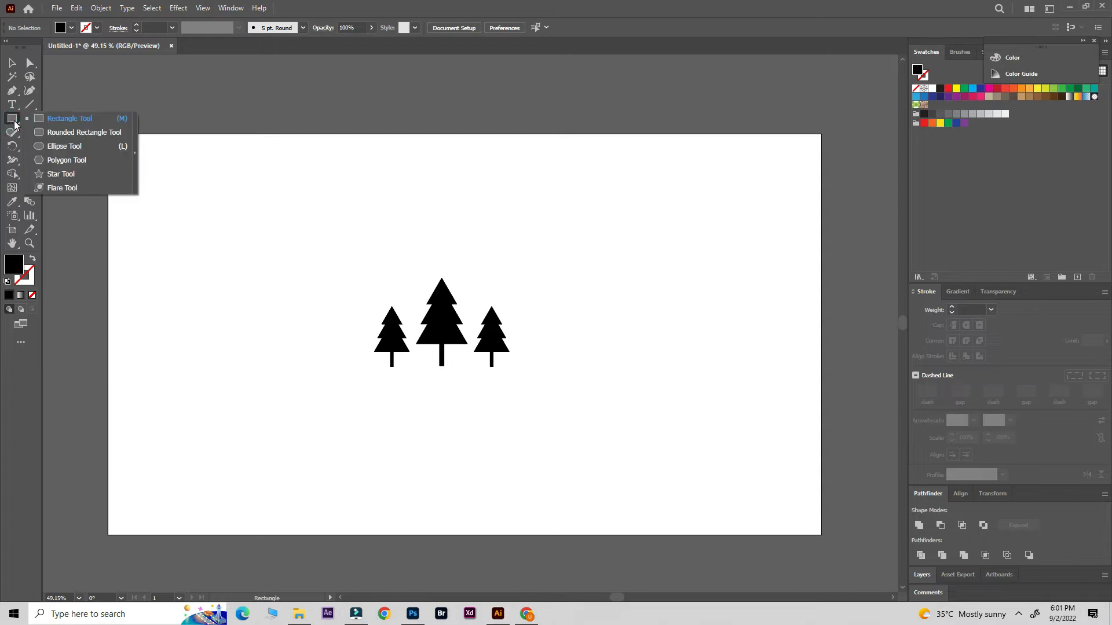
click(58, 173)
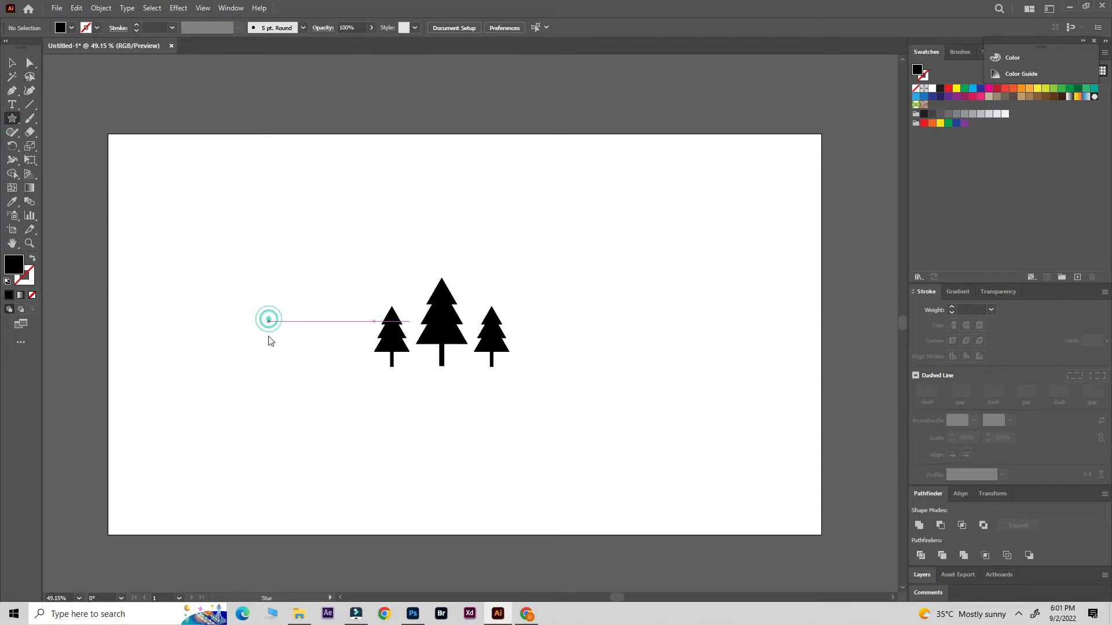
click(268, 319)
text(3)
click(523, 343)
key(shift+x)
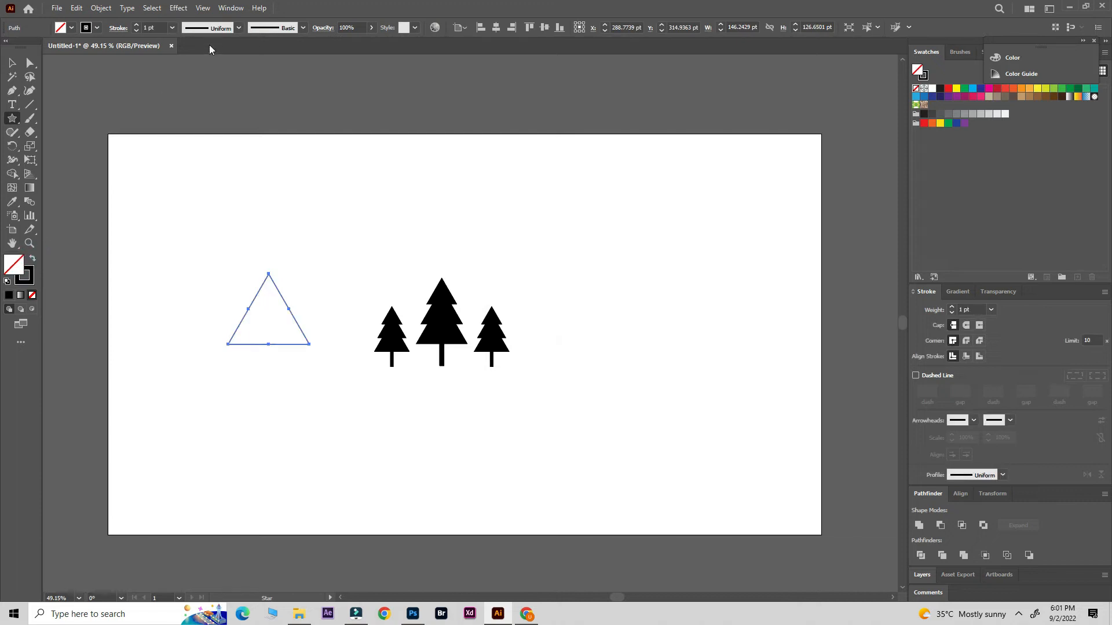
Set the outlined triangle's stroke weight to 7 pt
click(136, 25)
click(136, 26)
click(137, 25)
click(137, 25)
click(137, 26)
click(137, 26)
click(137, 26)
click(137, 31)
key(v)
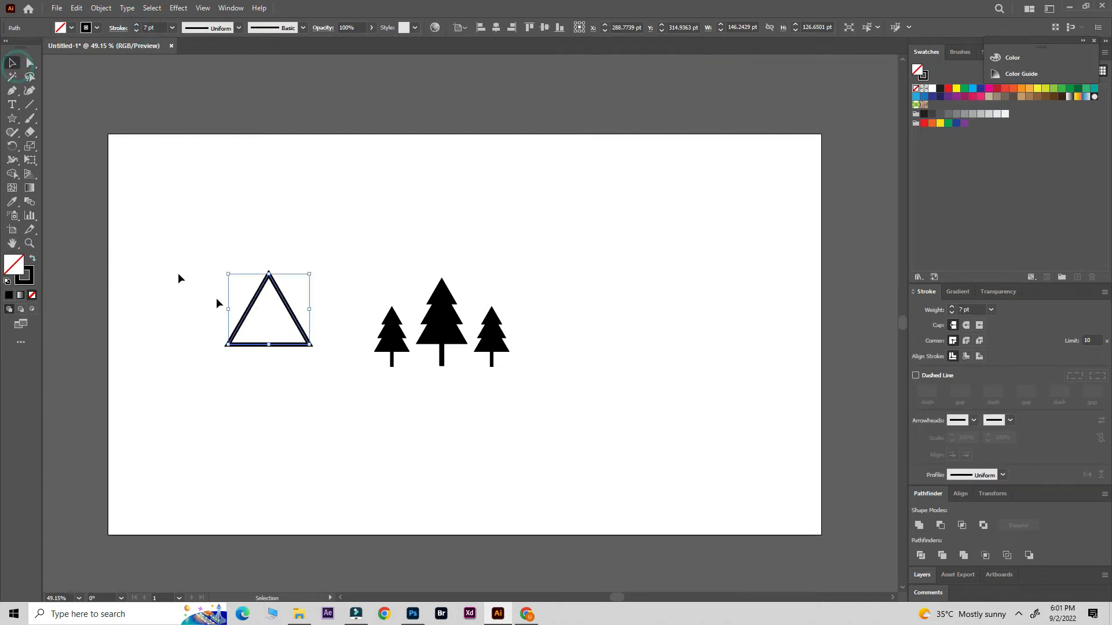
Enlarge the outlined triangle to about 389 by 337 pt and position it around the trees with its base under the trunks
drag(309, 346, 524, 377)
drag(571, 149, 545, 172)
drag(487, 264, 486, 282)
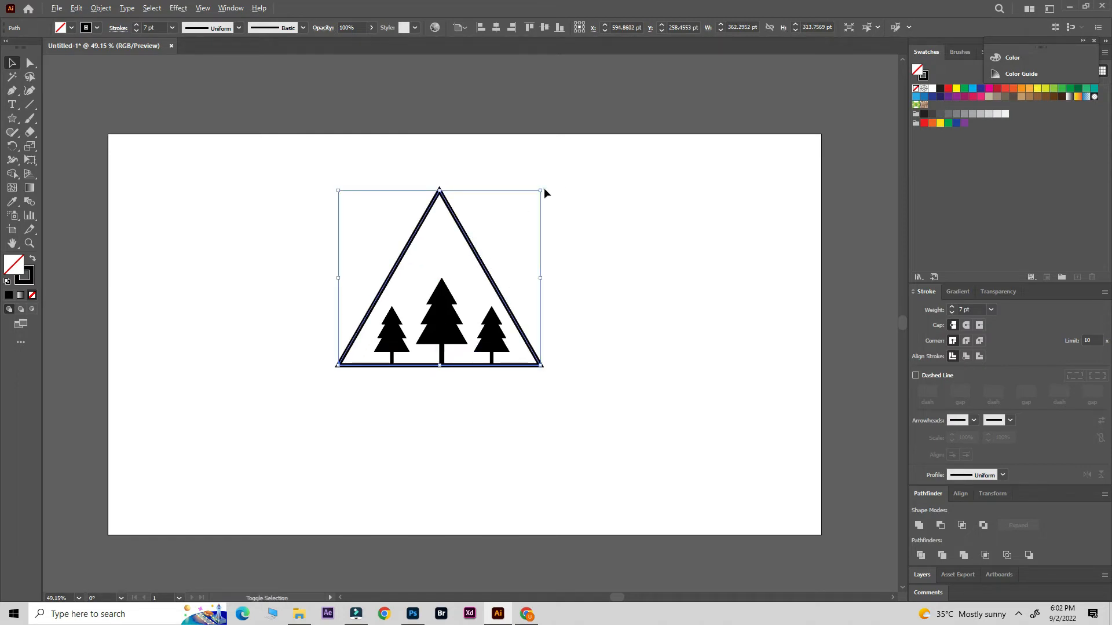
drag(542, 191, 549, 183)
drag(485, 266, 484, 261)
click(550, 233)
Centre the trees and the outlined triangle horizontally on each other
drag(578, 258, 388, 377)
right_click(438, 318)
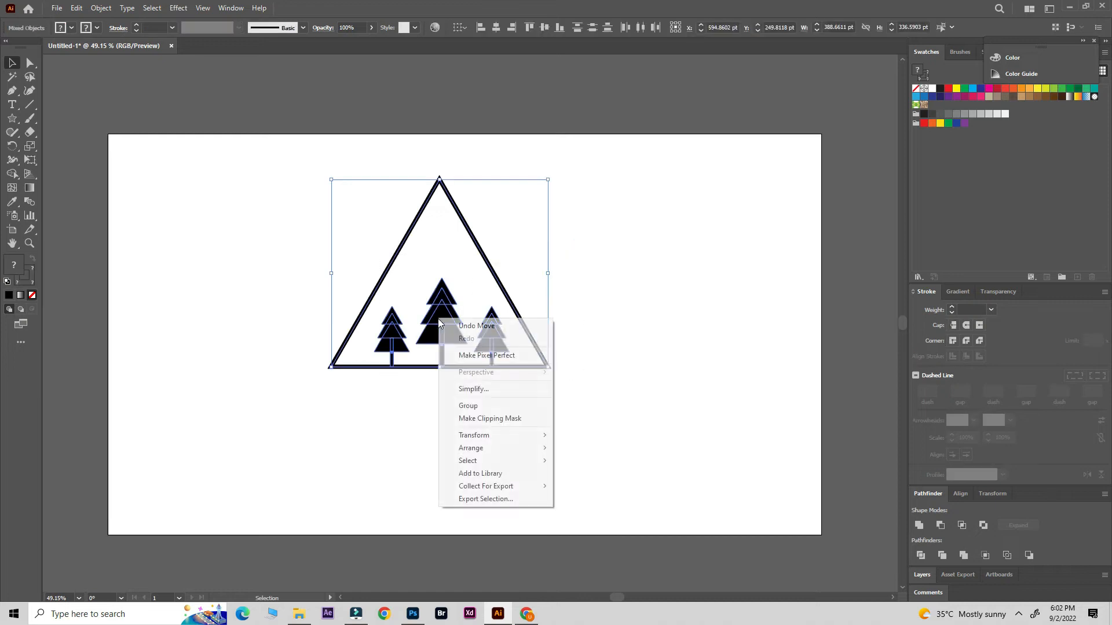
click(481, 408)
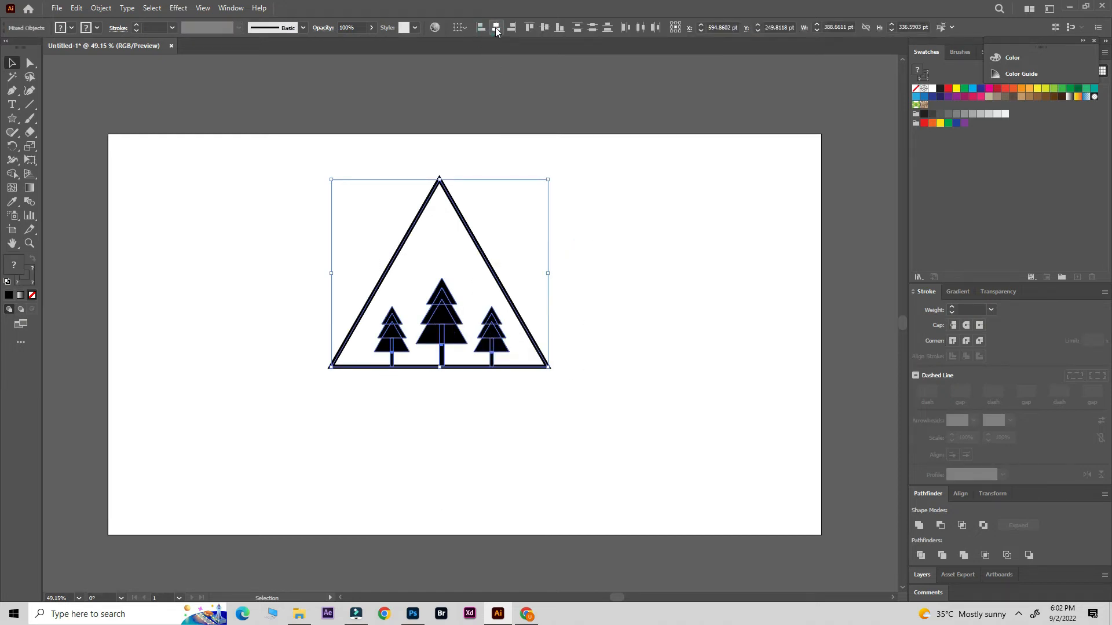
click(601, 189)
Group the trees with the triangle and move the group closer to the middle of the artboard
drag(559, 223, 389, 392)
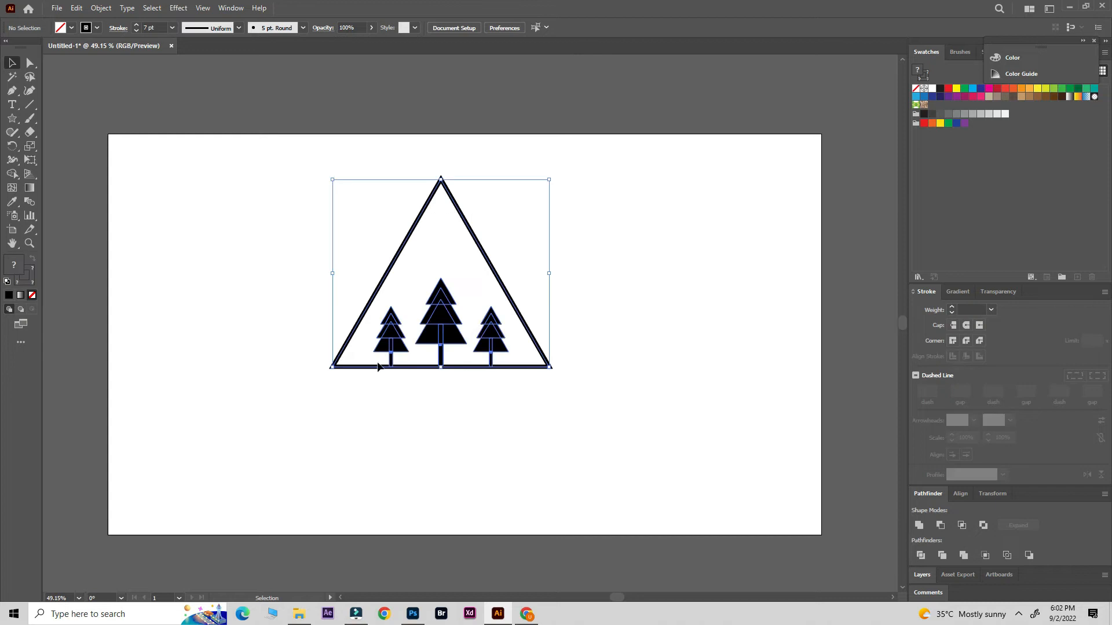
right_click(405, 337)
click(443, 421)
drag(436, 343, 453, 373)
click(559, 257)
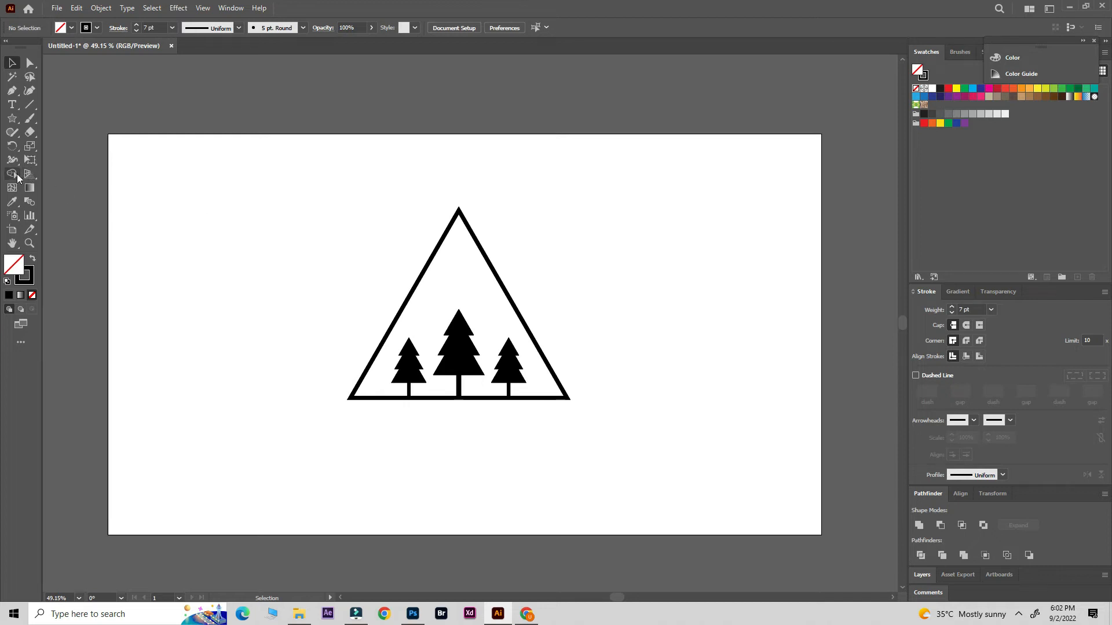
Prepare the Type tool with a black fill, no stroke and a 72 pt font size
key(t)
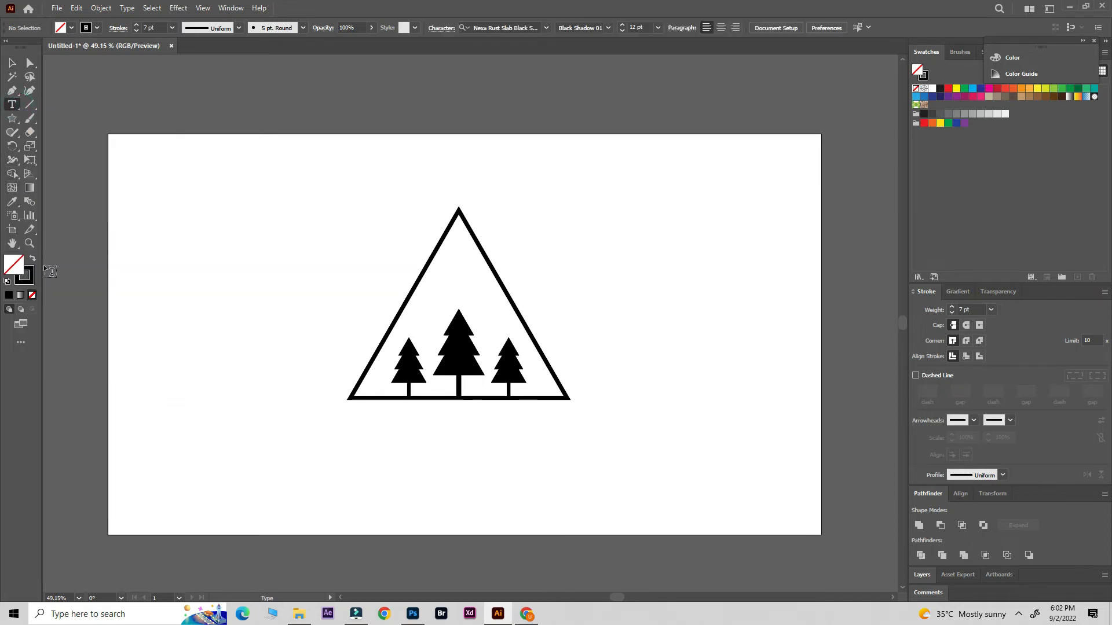
click(32, 259)
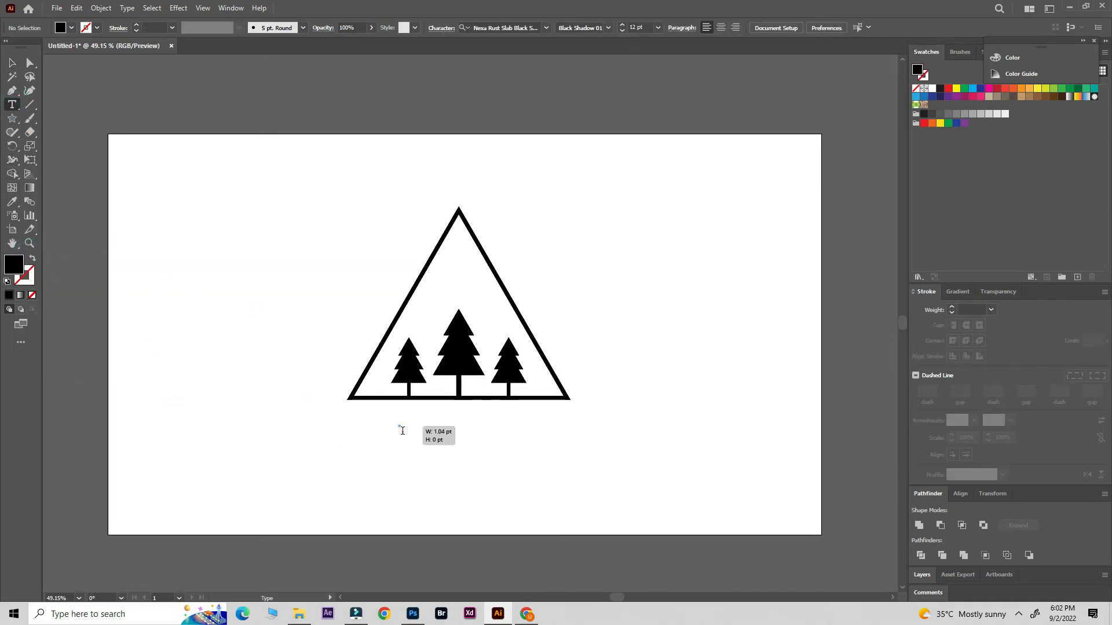
drag(402, 431, 404, 431)
click(572, 28)
click(588, 231)
click(12, 105)
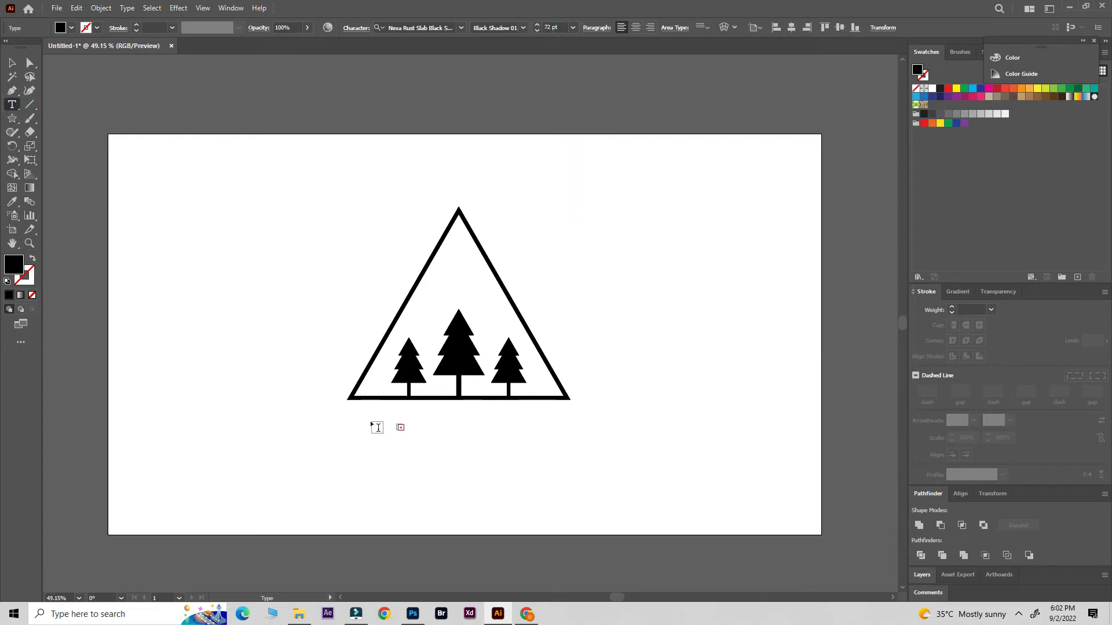
click(372, 425)
click(14, 64)
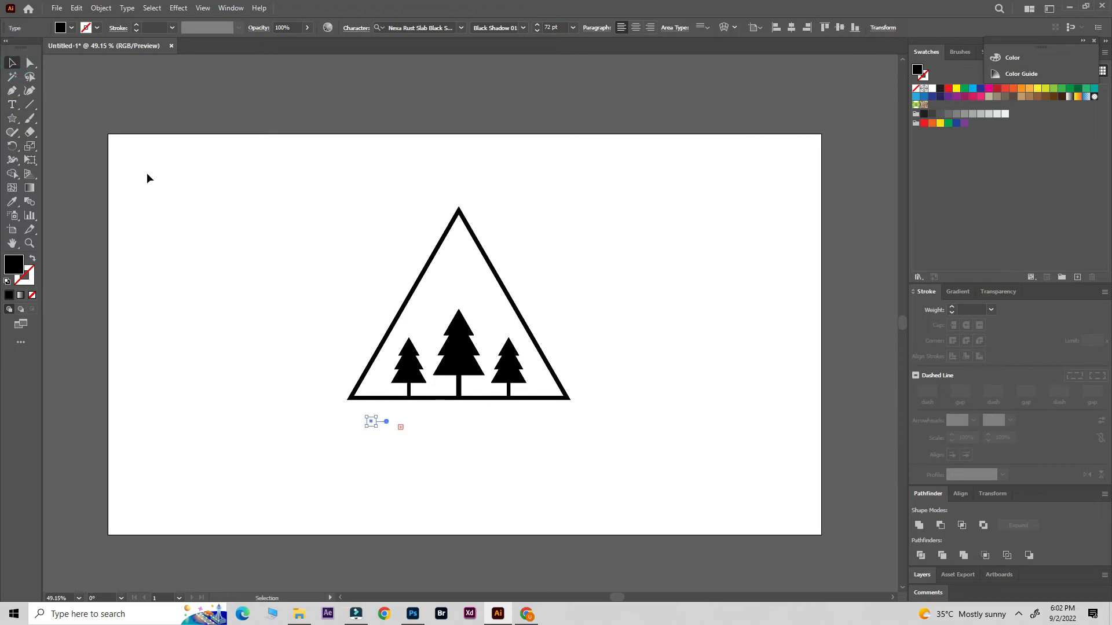
drag(381, 425, 420, 438)
key(Delete)
Add the title "PINEWOOD" as text and place it beneath the triangle
click(17, 107)
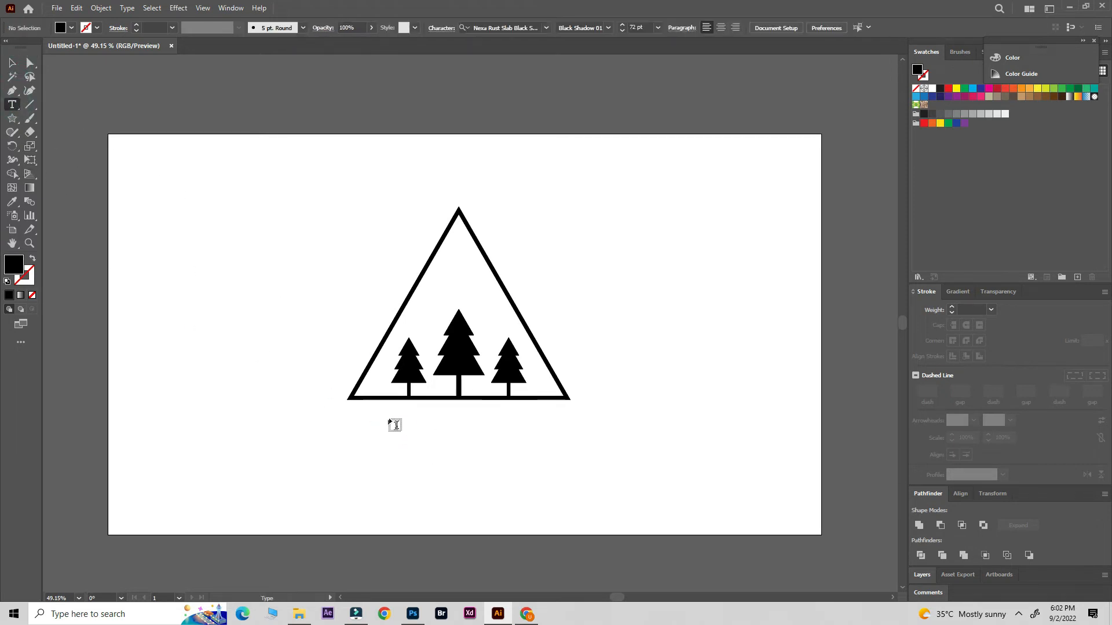
click(389, 437)
text(PINEWOOD)
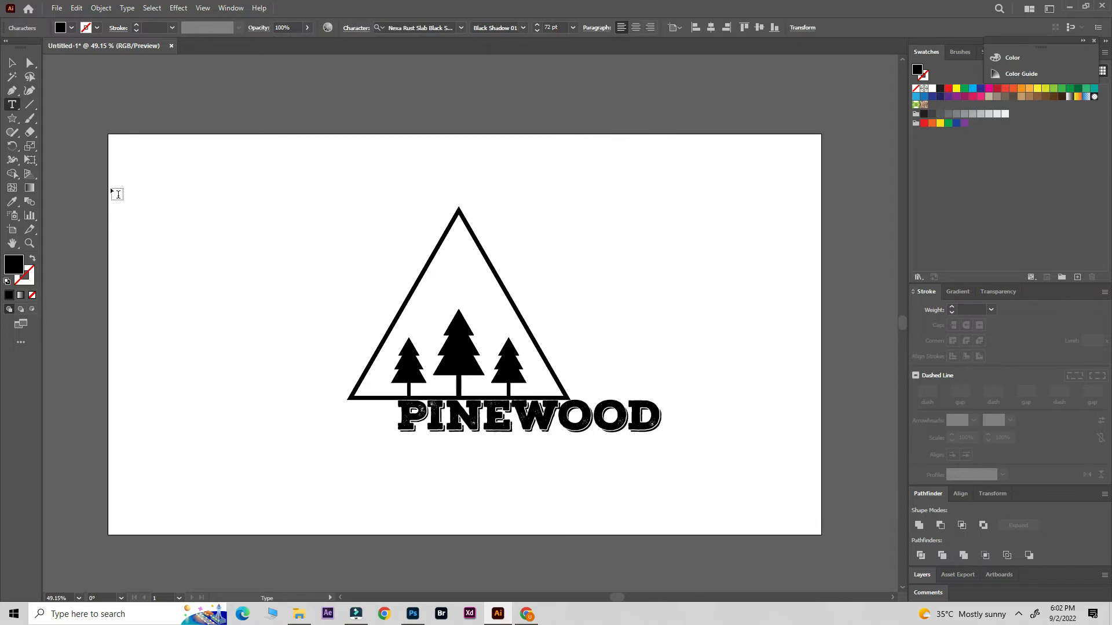
click(14, 62)
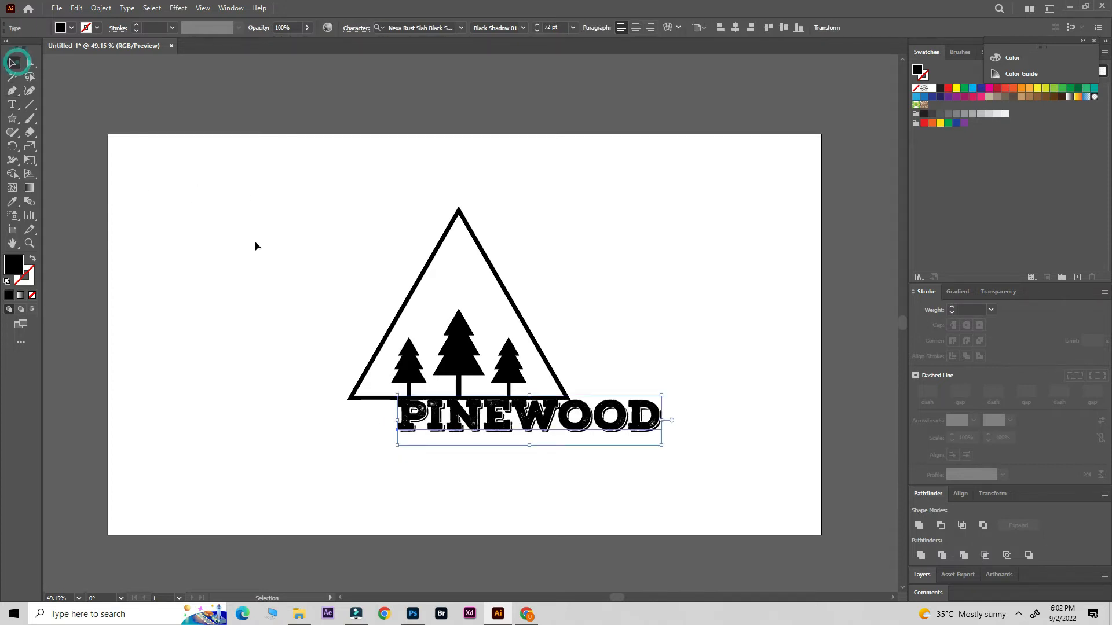
drag(573, 421, 514, 444)
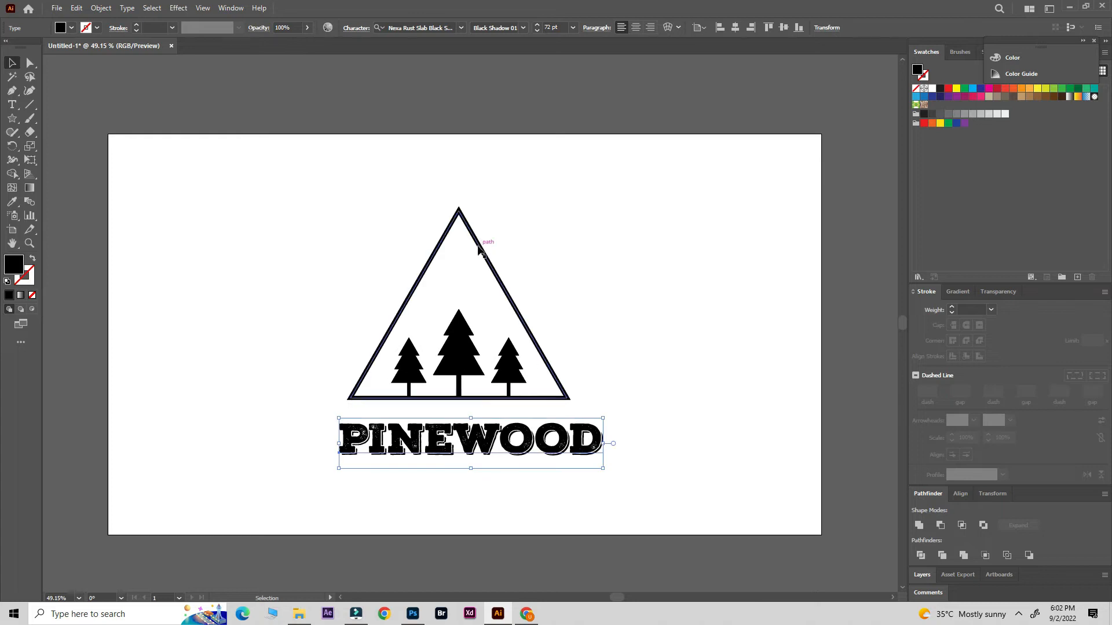
Ungroup the triangle and the trees
click(483, 252)
right_click(487, 284)
click(521, 380)
click(583, 238)
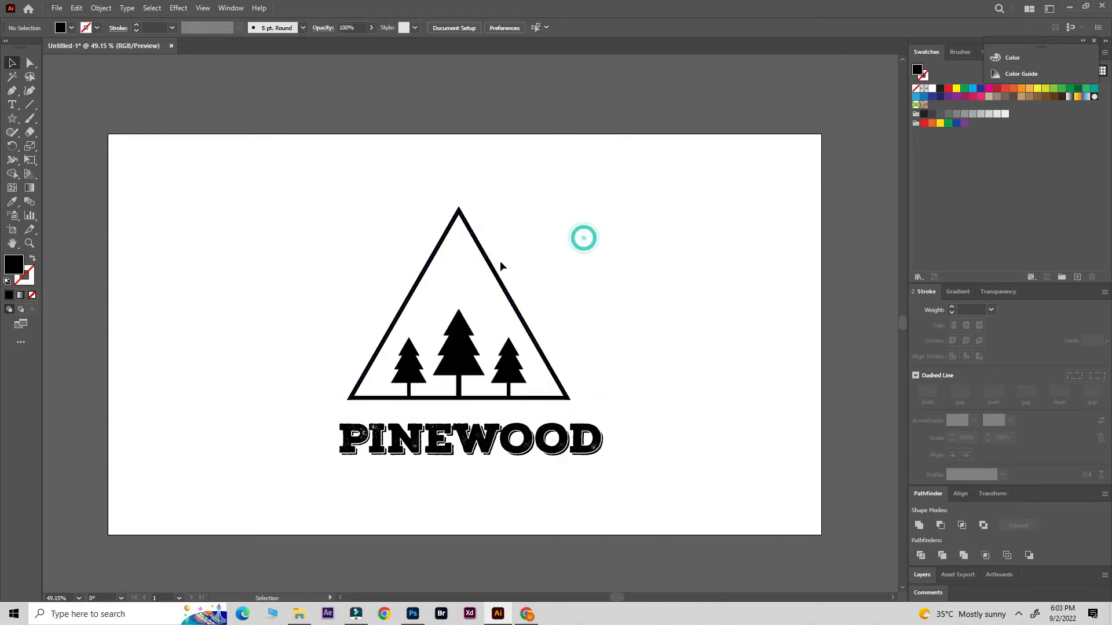
Add a larger copy of the outlined triangle, about 448 pt wide, around the original with an even gap on all sides
click(491, 264)
drag(567, 211, 588, 191)
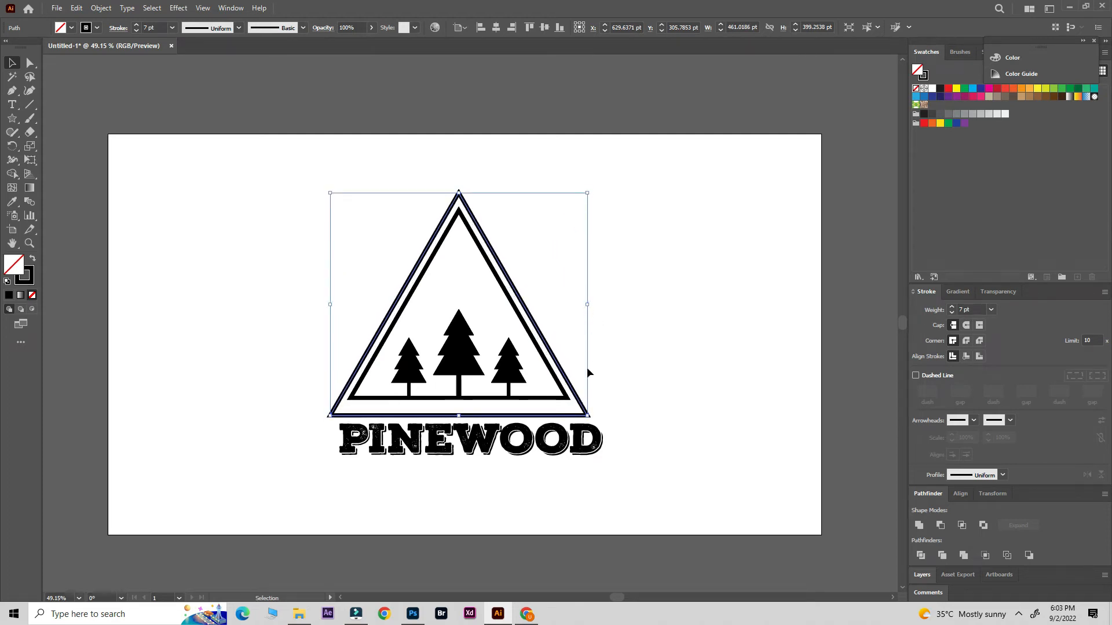
drag(564, 417, 567, 417)
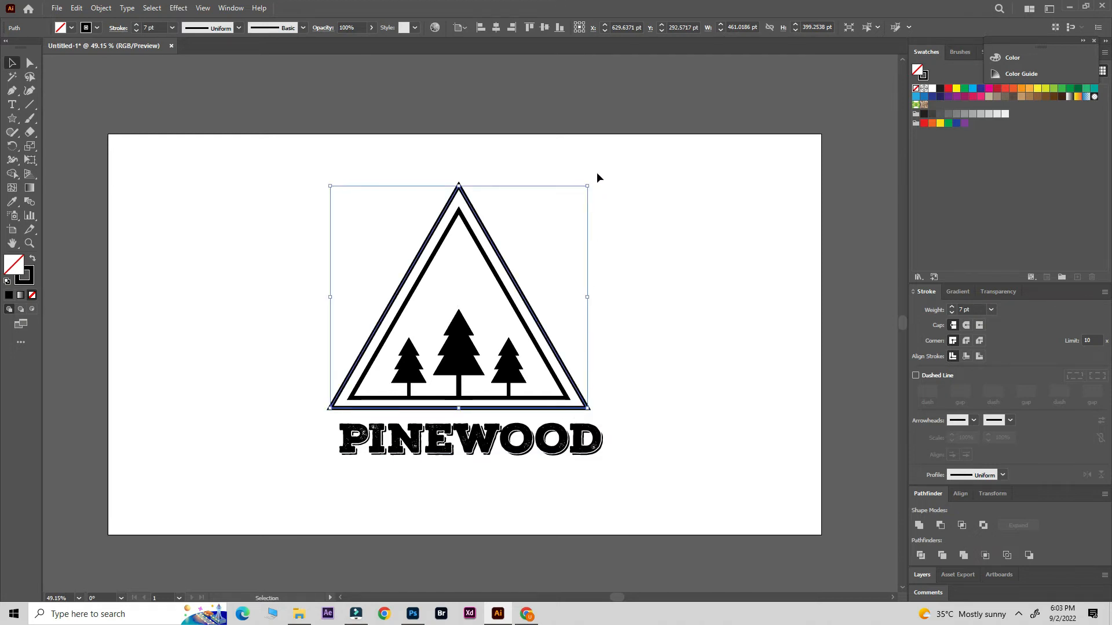
drag(581, 190, 587, 189)
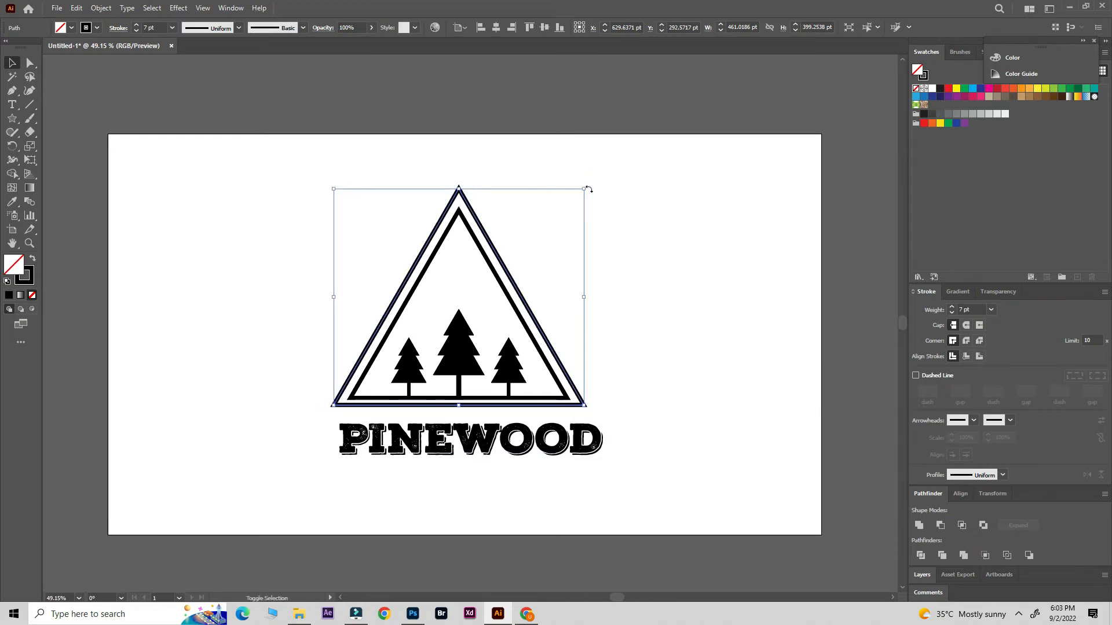
key(Down)
key(Down)
key(Down)
click(617, 267)
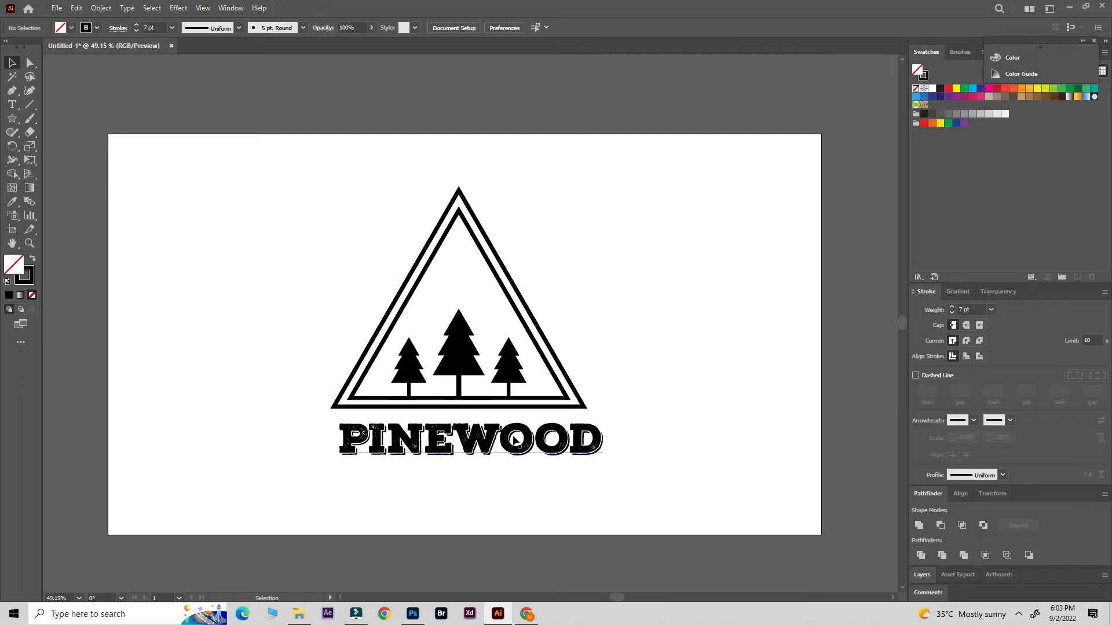
Scale the PINEWOOD title down so it is narrower than the outer triangle's base
click(515, 437)
drag(604, 417, 530, 431)
Group the trees with both outlined triangles
drag(464, 309, 376, 365)
right_click(404, 335)
click(435, 422)
click(609, 310)
Centre the PINEWOOD title and the triangle artwork horizontally on each other
drag(578, 259, 462, 328)
drag(558, 462, 437, 318)
click(388, 28)
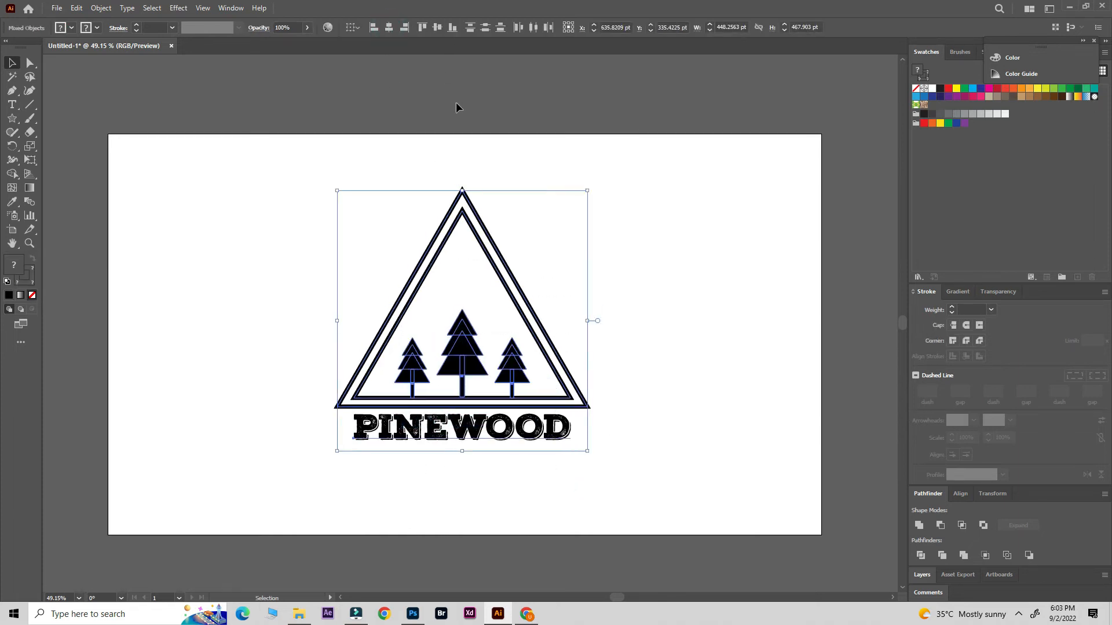
click(386, 230)
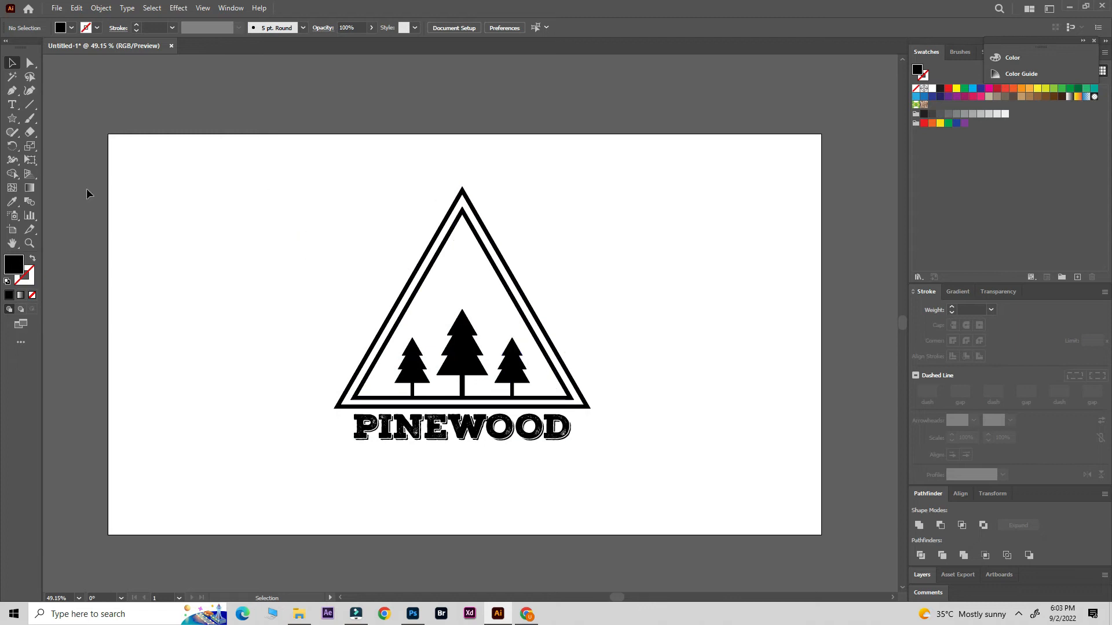
Add the text "EST." beside the triangle's left slope and set its size to 36 pt
click(12, 105)
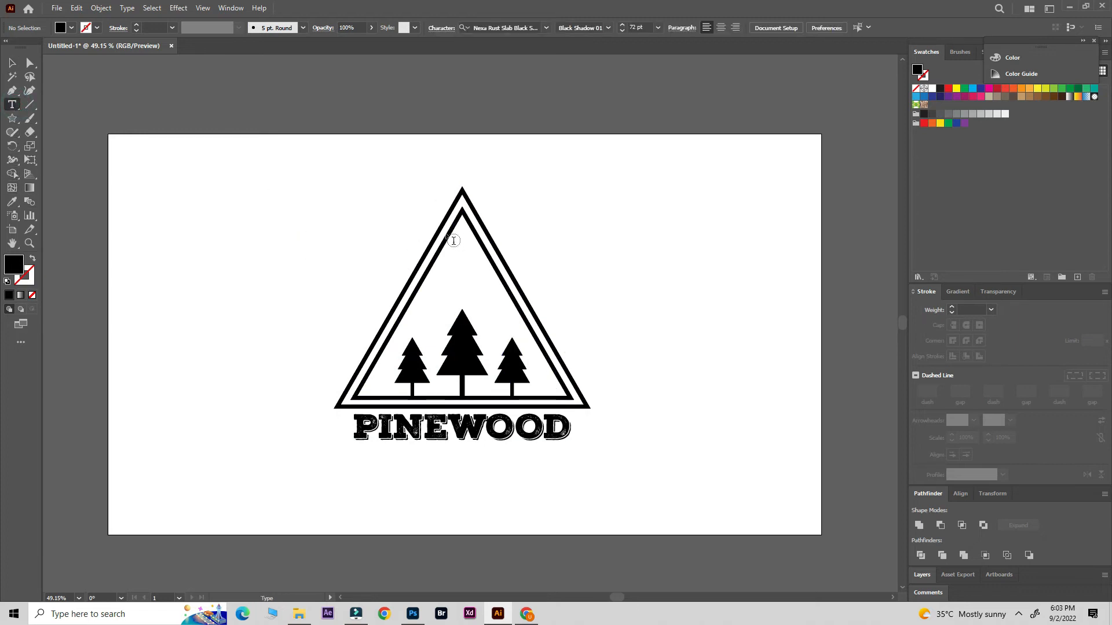
click(351, 298)
text(EST.)
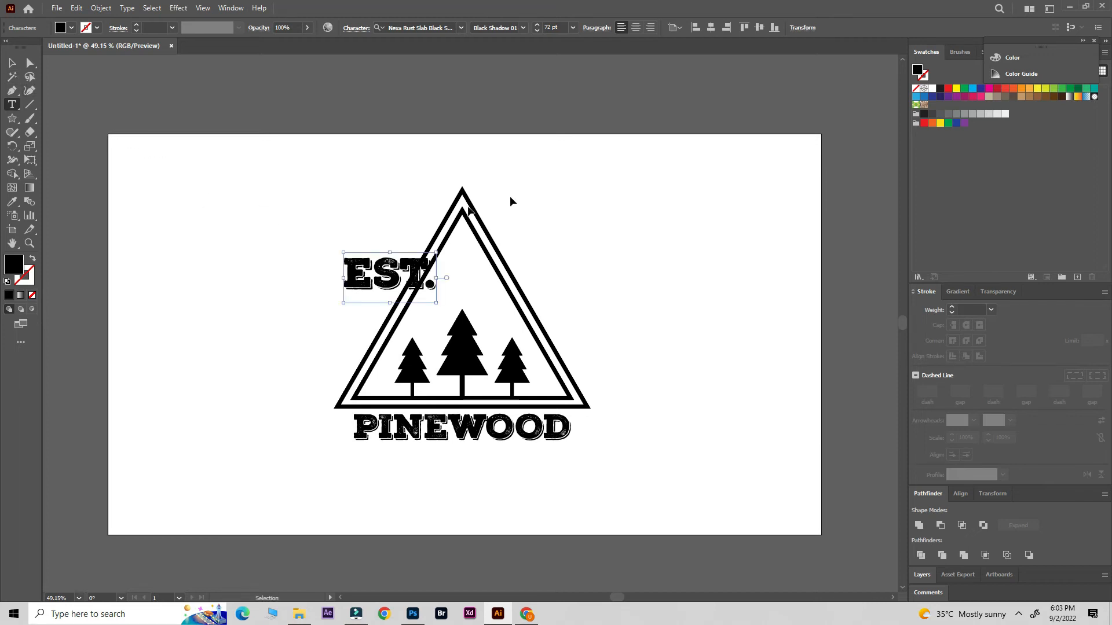
key(ctrl+a)
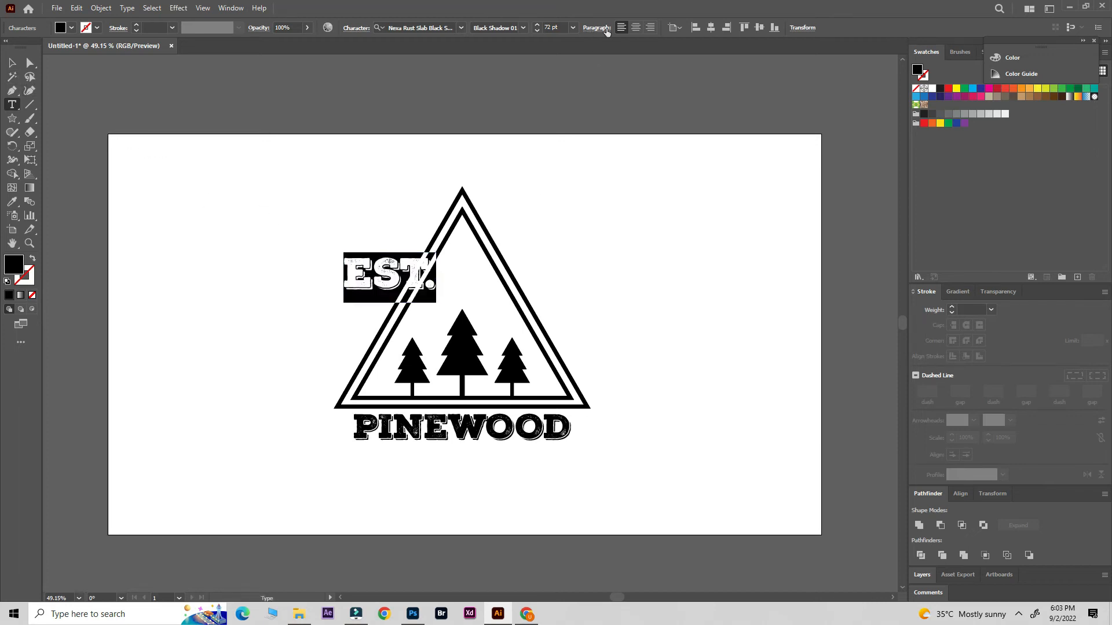
click(573, 30)
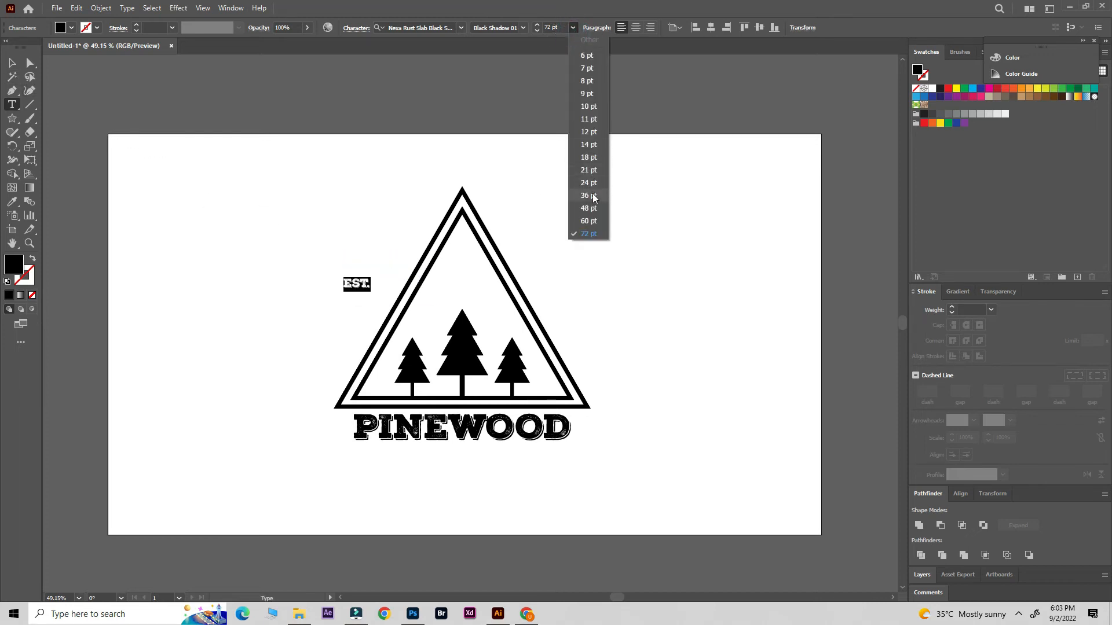
click(588, 195)
key(Escape)
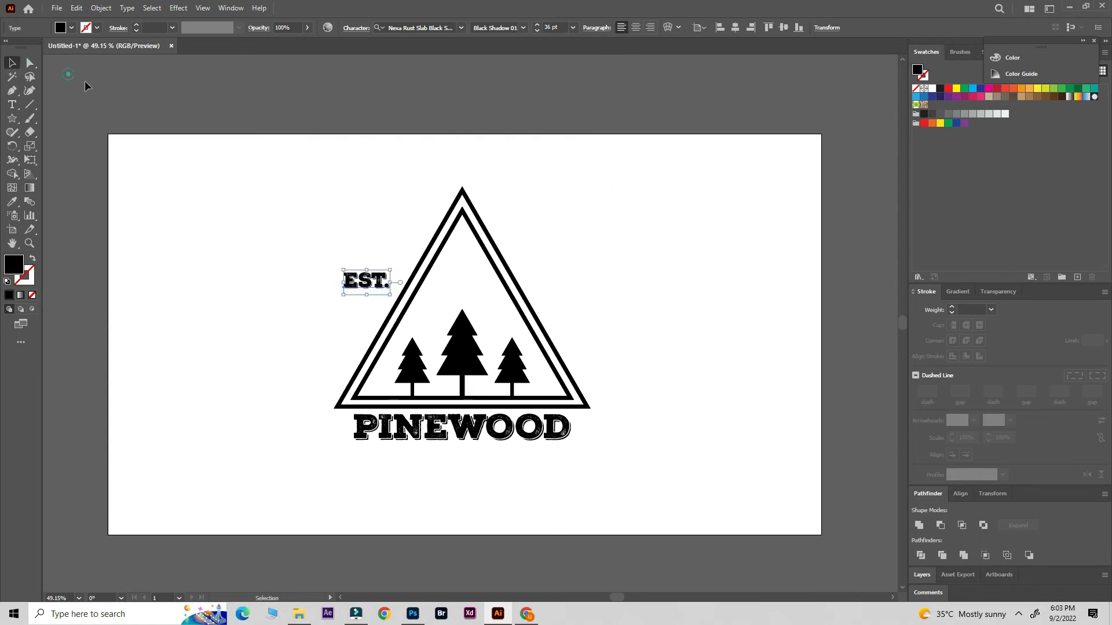
Copy the EST. text level with it to the triangle's right side and change the copy to 1999
drag(373, 288, 594, 301)
click(12, 105)
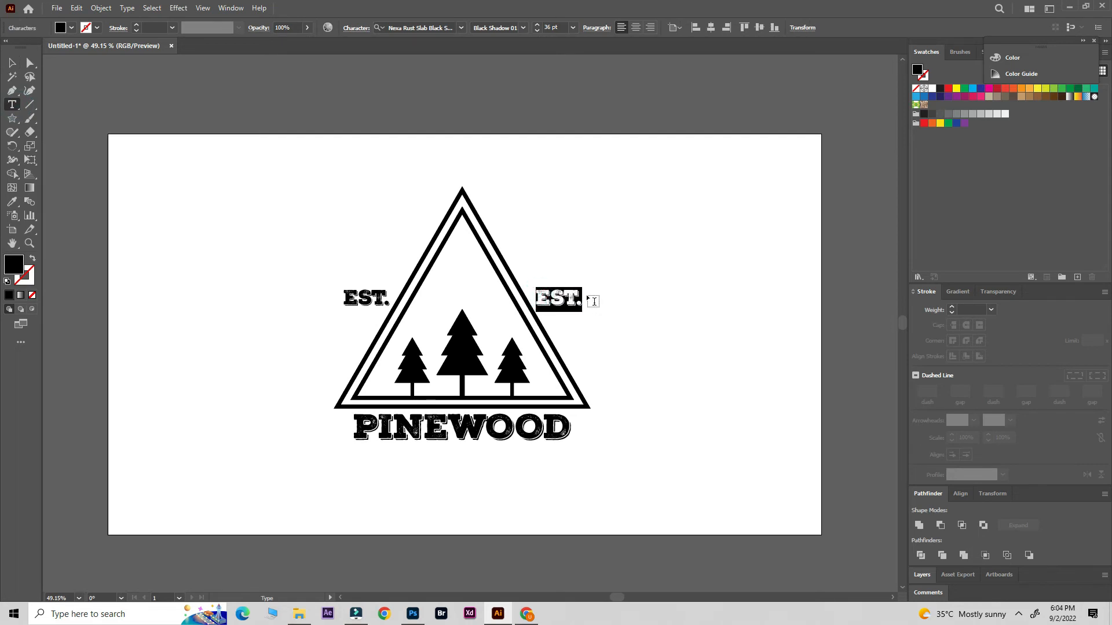
text(1999)
click(12, 62)
Convert the EST. and 1999 texts to outlines and group them together
drag(574, 297, 572, 299)
shift+click(376, 301)
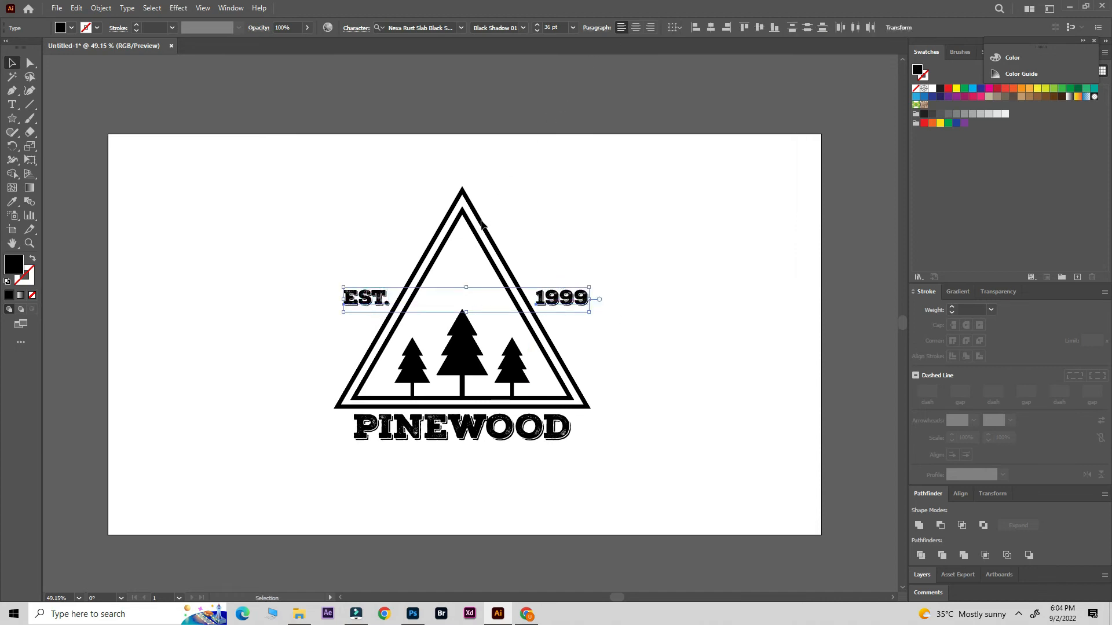
right_click(556, 302)
click(605, 235)
click(570, 300)
shift+click(374, 307)
key(ctrl+g)
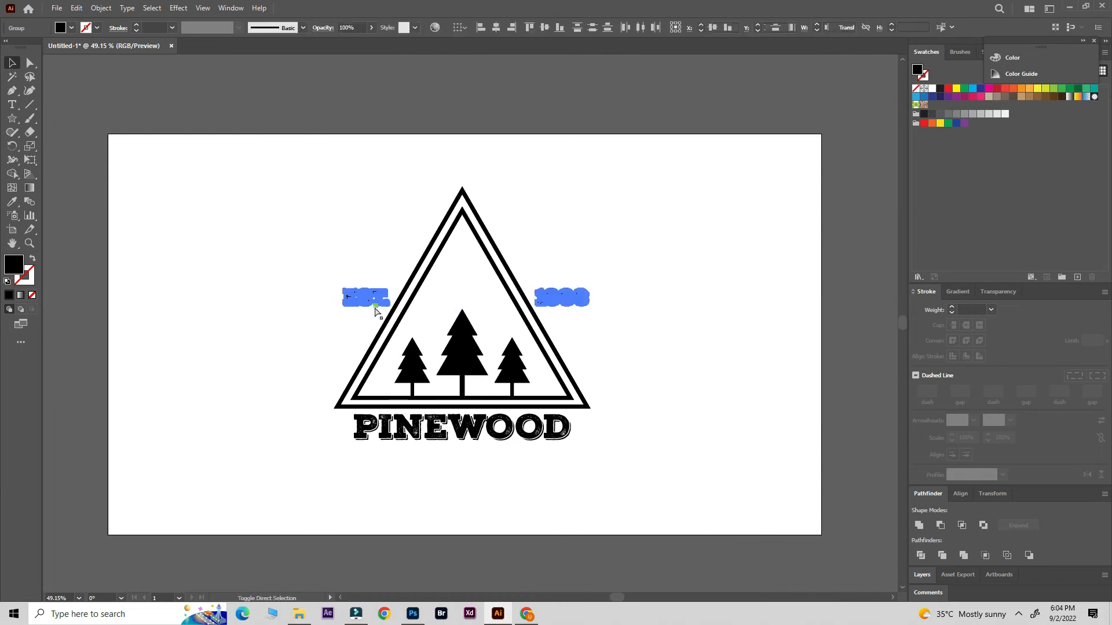
right_click(544, 300)
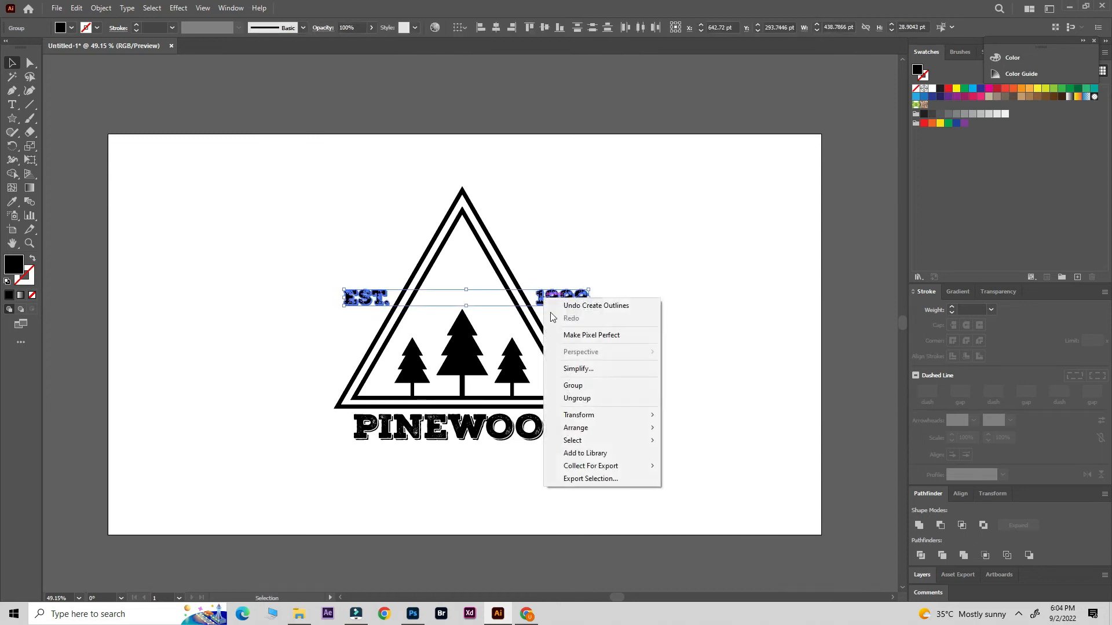
click(579, 397)
click(580, 397)
Centre the EST. and 1999 pair horizontally on the triangle artwork
click(653, 298)
drag(575, 300, 571, 302)
drag(596, 241, 498, 294)
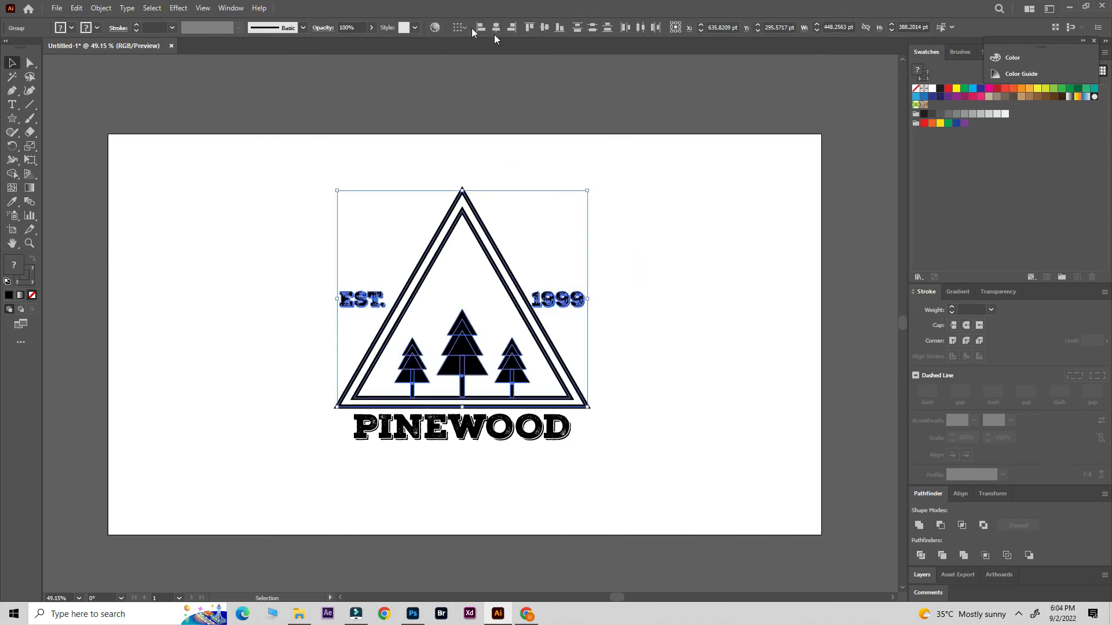
click(509, 147)
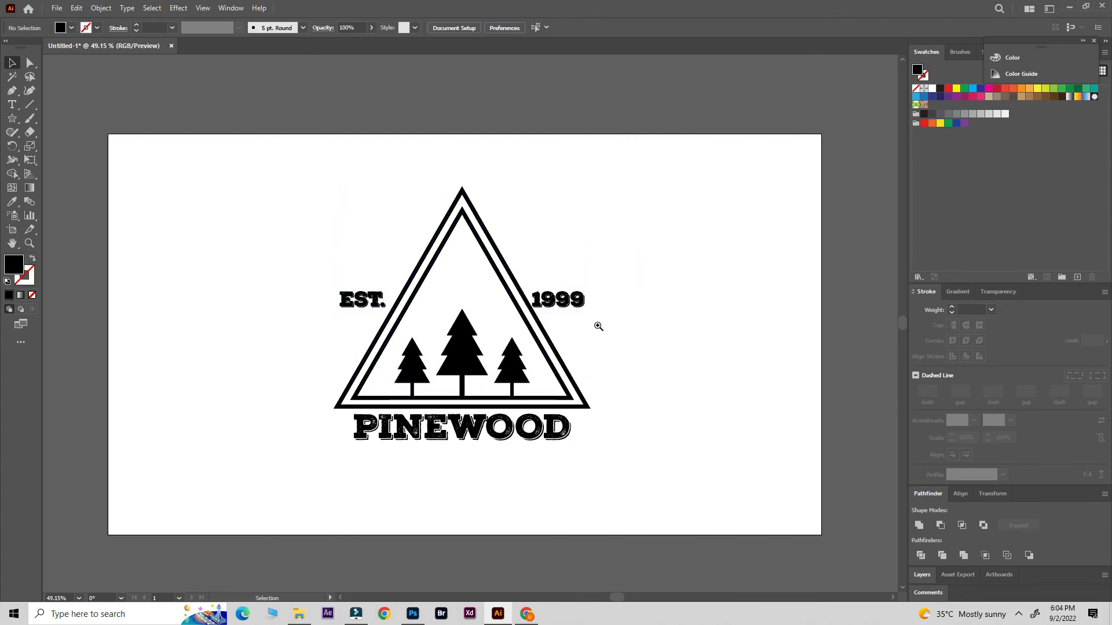
Nudge the EST. and 1999 pair slightly to the right to even its gaps to the triangle's slopes
key(z)
drag(594, 299, 759, 224)
drag(510, 302, 377, 249)
drag(467, 242, 508, 290)
key(v)
click(506, 284)
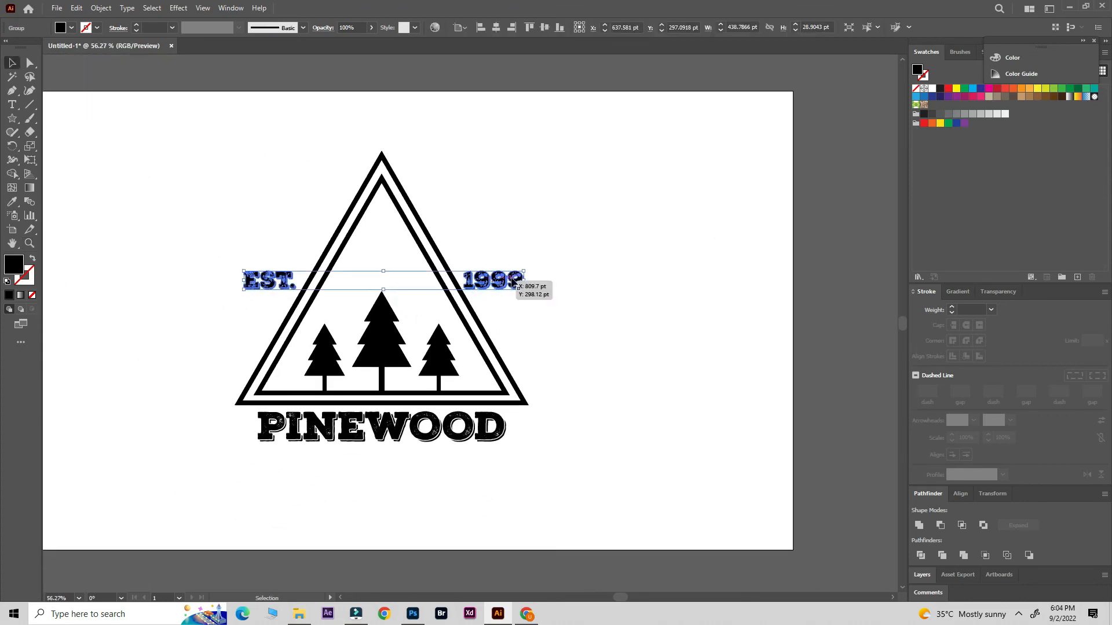
click(620, 312)
key(z)
drag(553, 286, 452, 412)
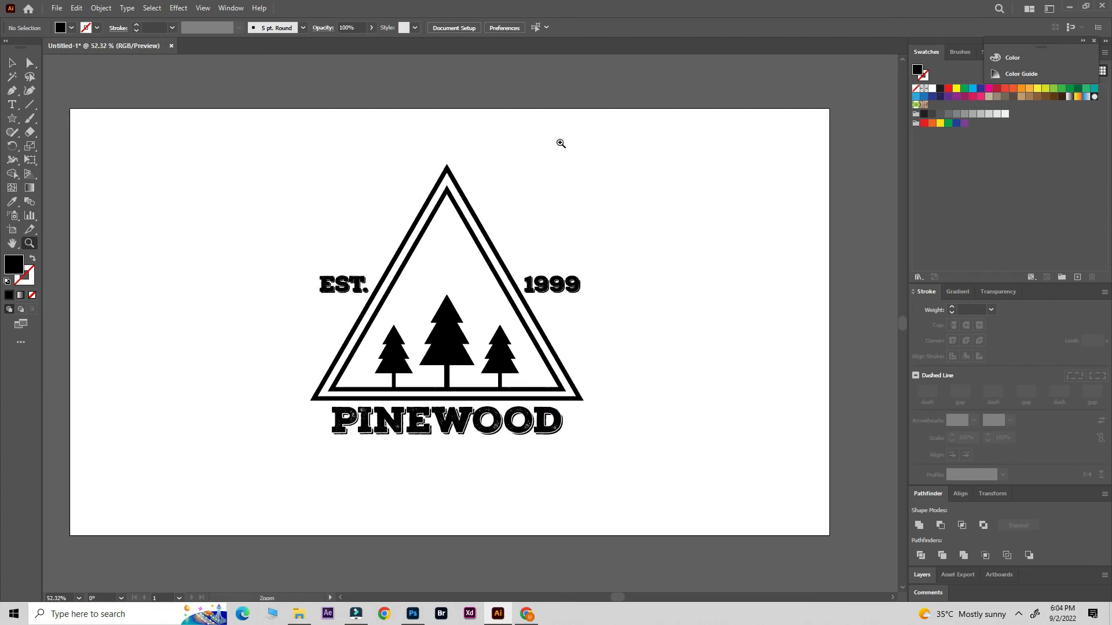
Group the whole logo, including the PINEWOOD title, and convert its strokes to outlined shapes
drag(568, 438, 570, 440)
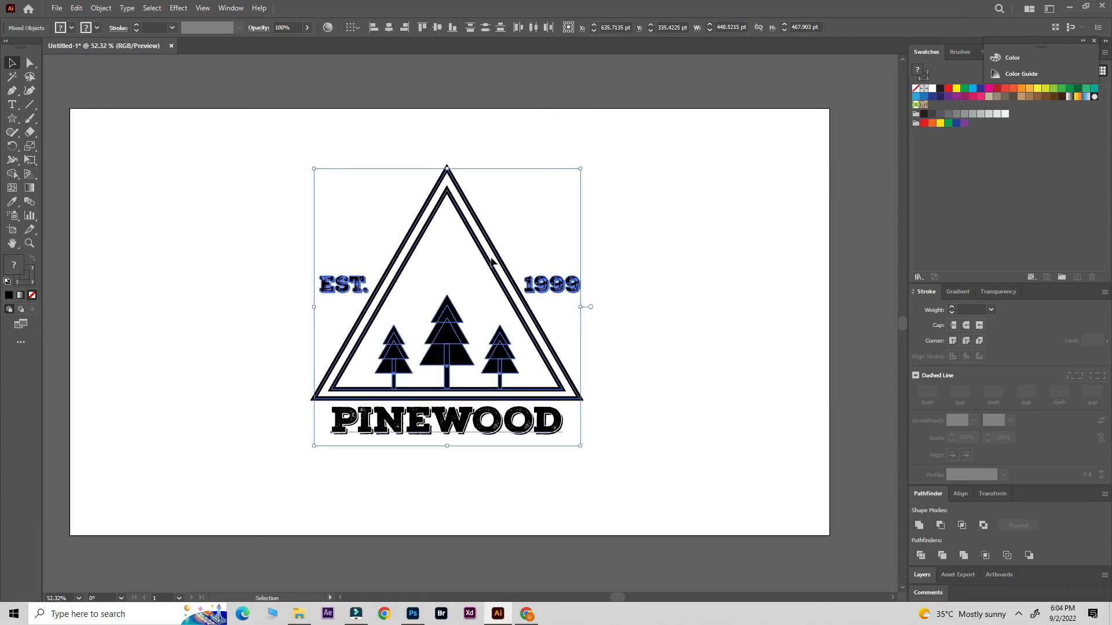
right_click(470, 267)
click(485, 356)
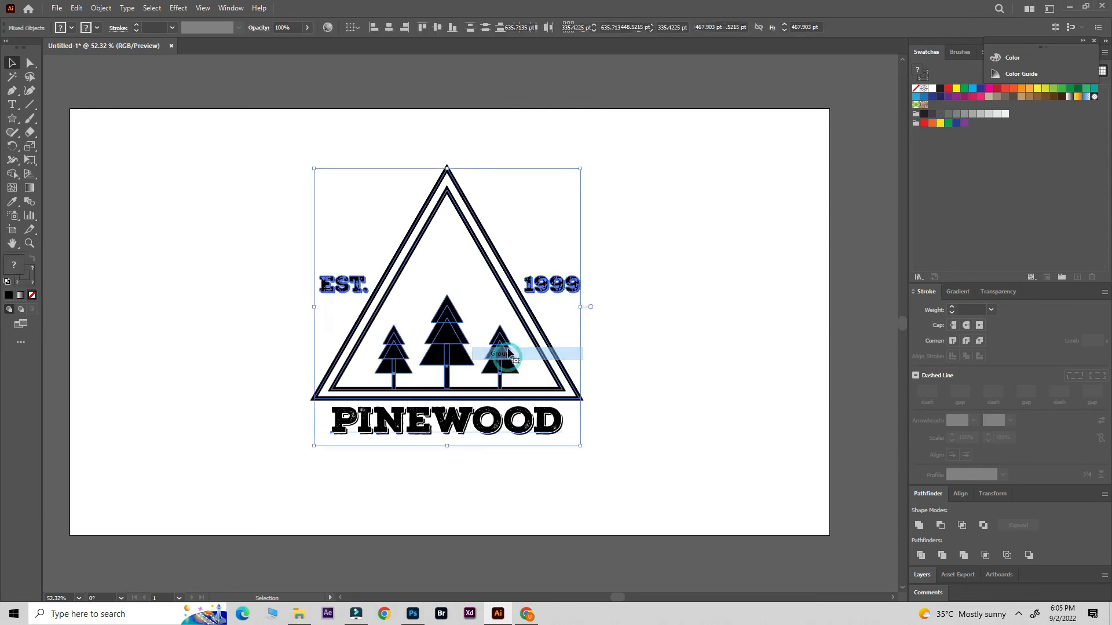
click(92, 12)
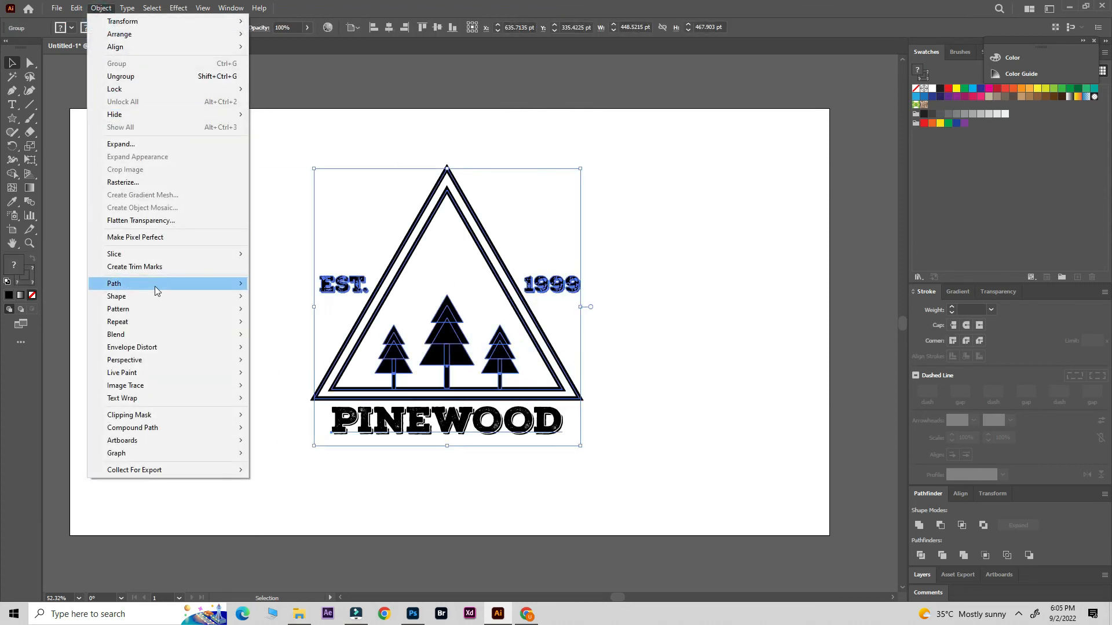
mouse_move(154, 284)
click(286, 315)
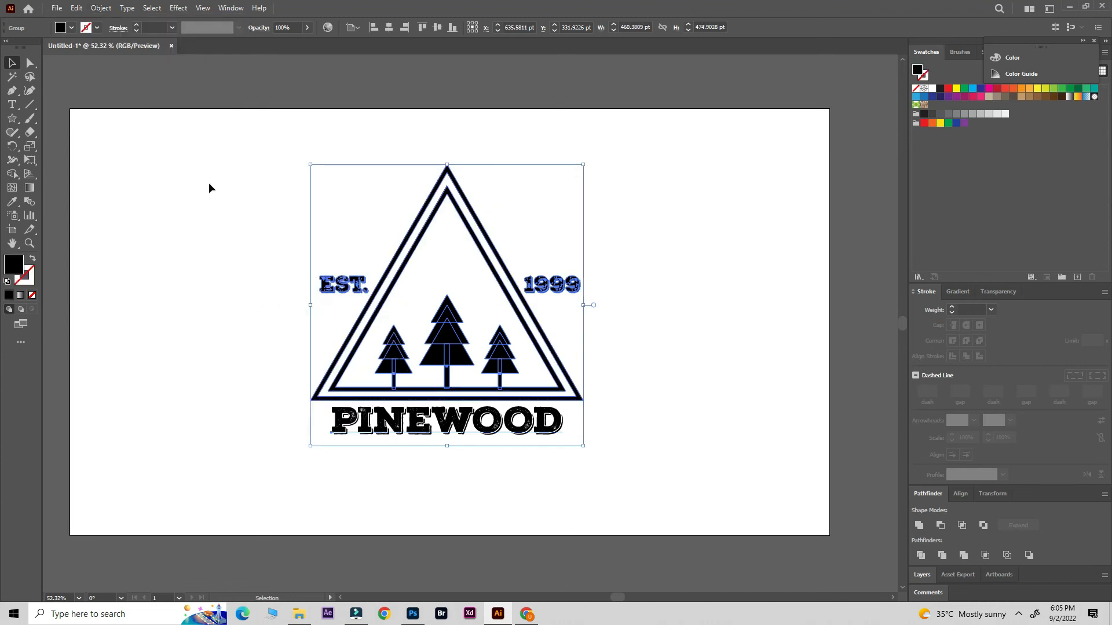
Unite the logo's outlined shapes and check which parts select together
click(919, 526)
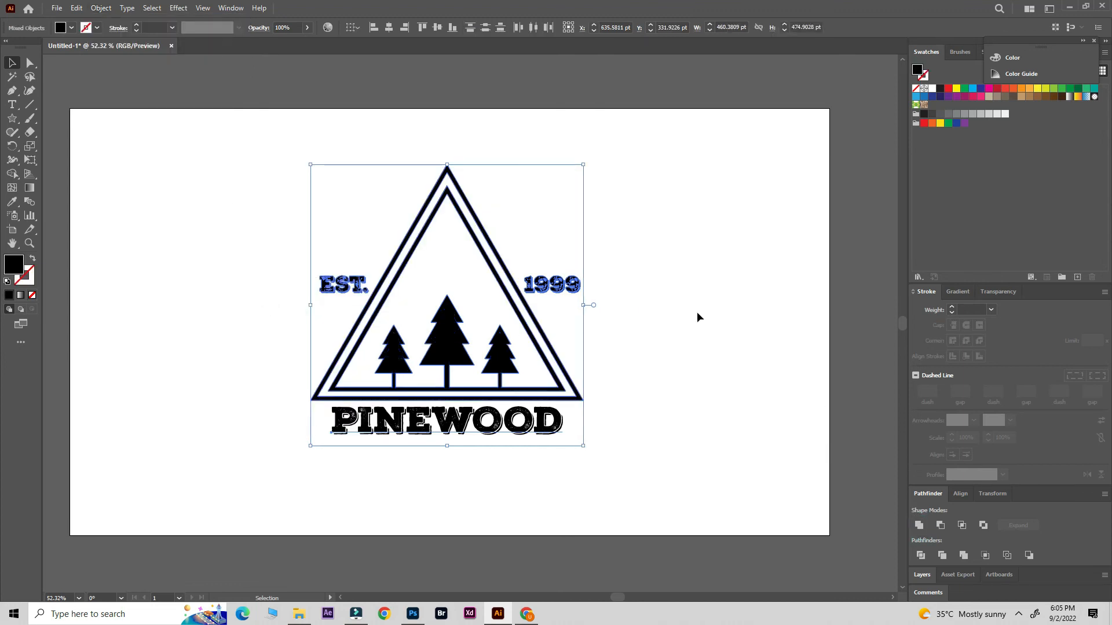
click(700, 315)
click(501, 441)
click(628, 374)
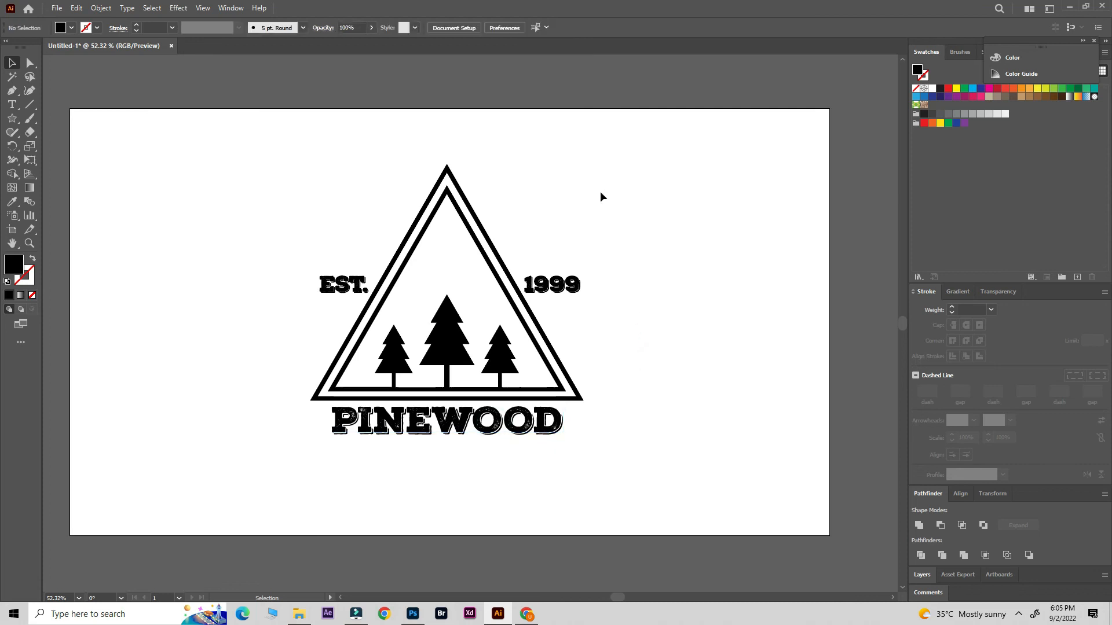
click(585, 252)
click(544, 286)
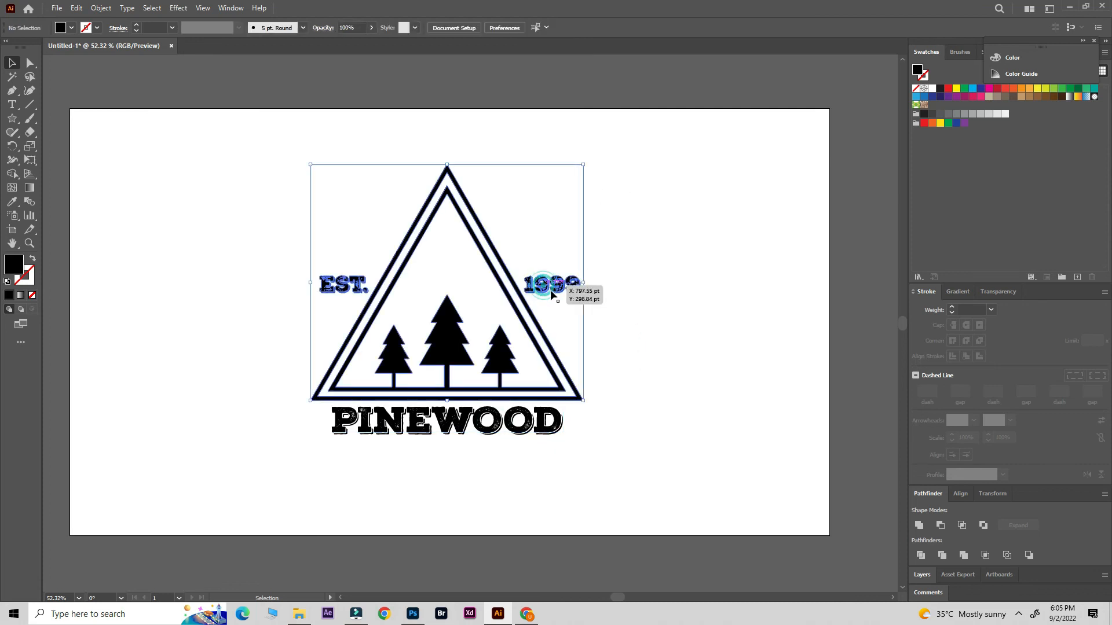
click(632, 282)
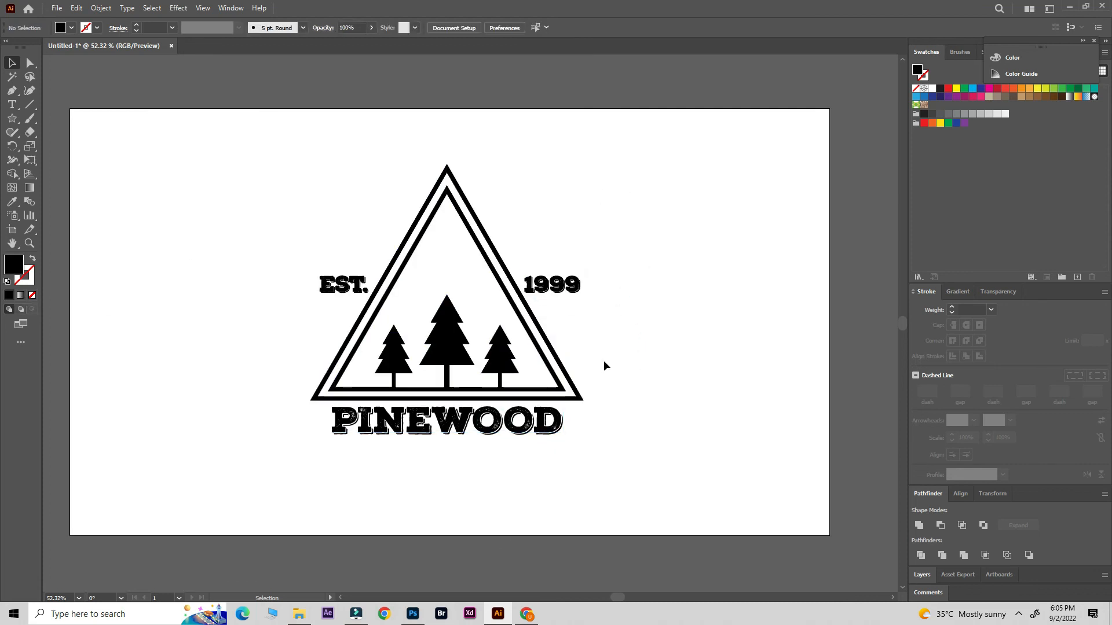
Create a rectangle 1280 pt wide and 769 pt high for the background
click(12, 118)
click(70, 119)
click(210, 137)
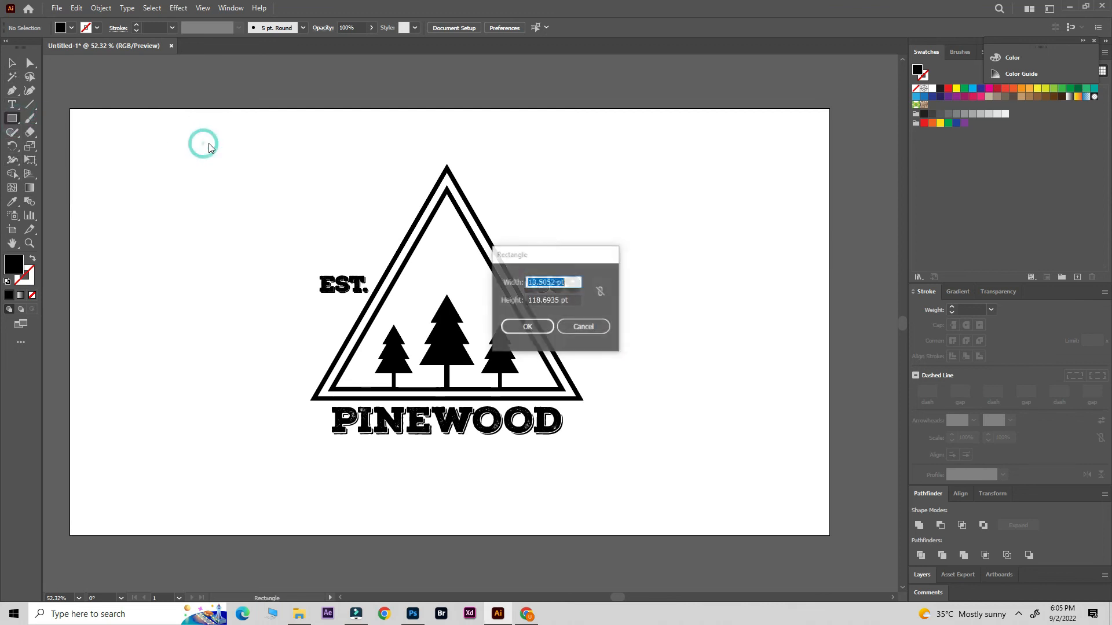
drag(556, 282, 540, 303)
text(1280)
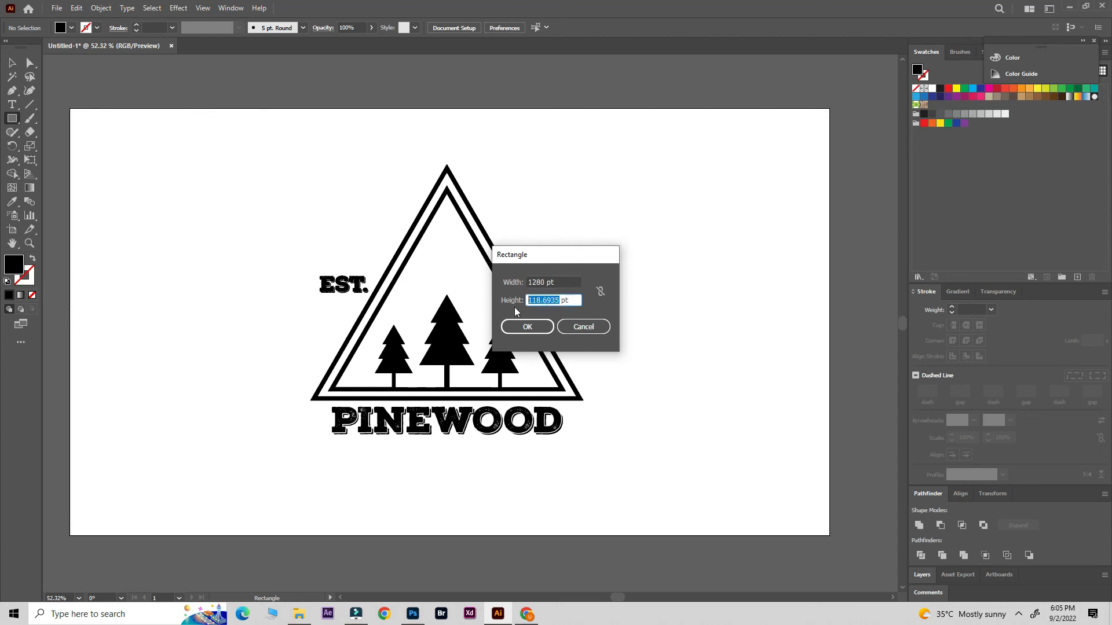
text(720)
click(543, 327)
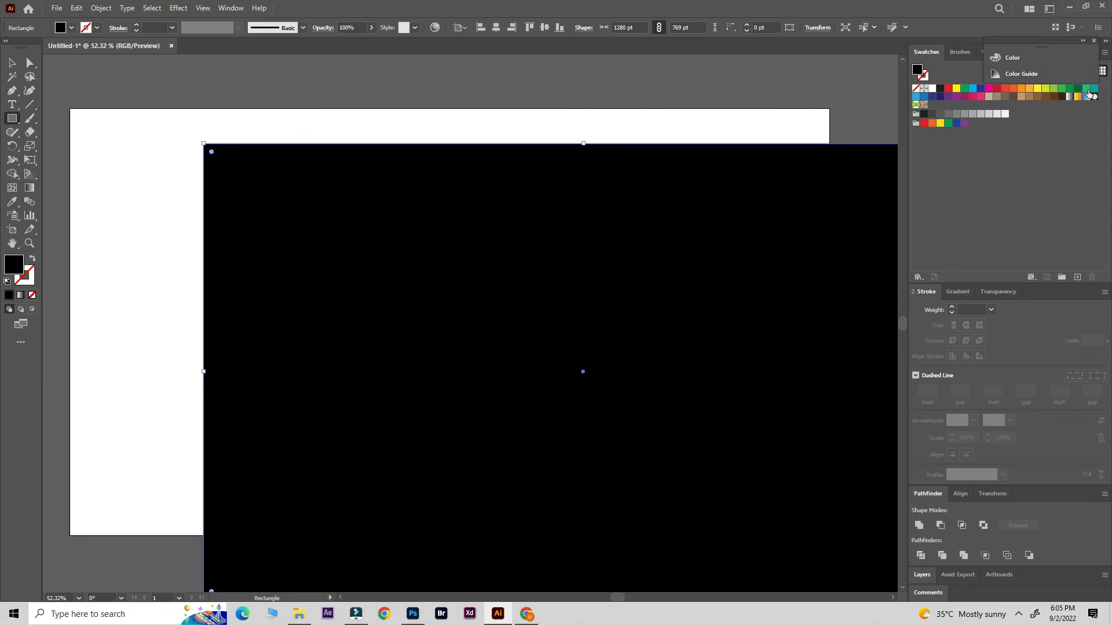
Fill the background rectangle with yellow and centre it horizontally and vertically on the artboard
click(957, 89)
click(14, 63)
click(496, 28)
click(545, 27)
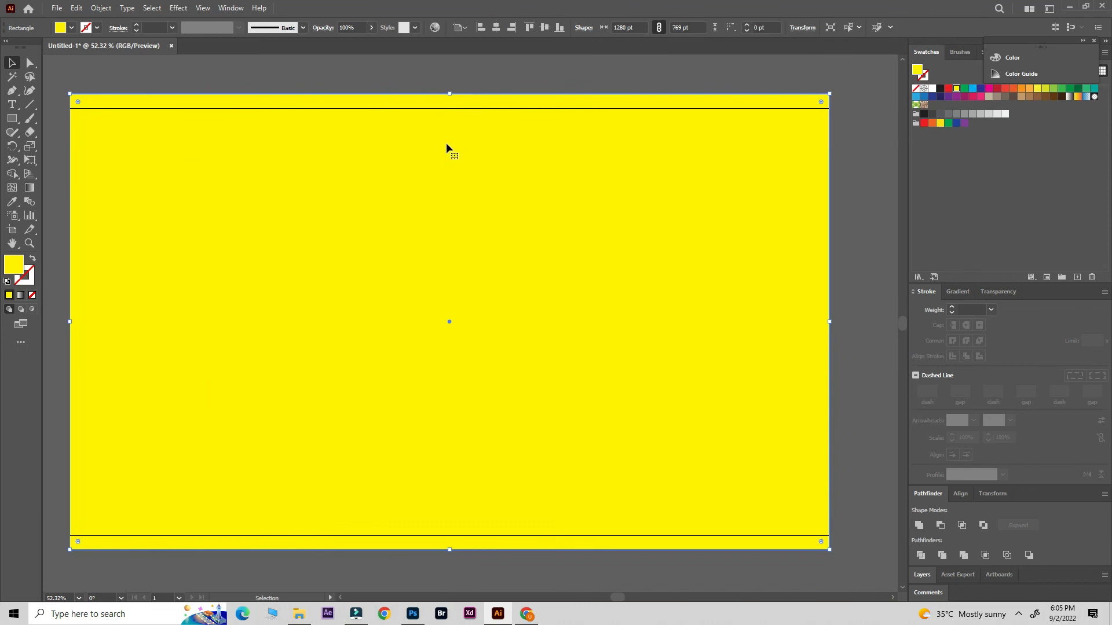
Shorten the yellow rectangle to the artboard's upper and lower edges, 720 pt high, and send it behind the logo
drag(450, 94, 450, 108)
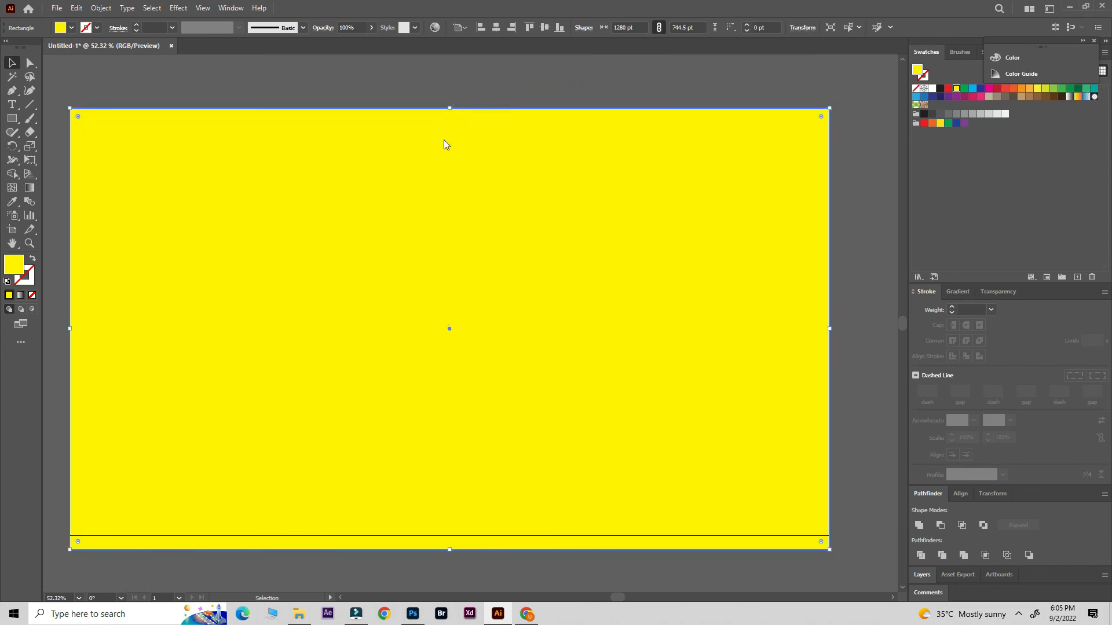
right_click(443, 138)
mouse_move(509, 348)
click(603, 386)
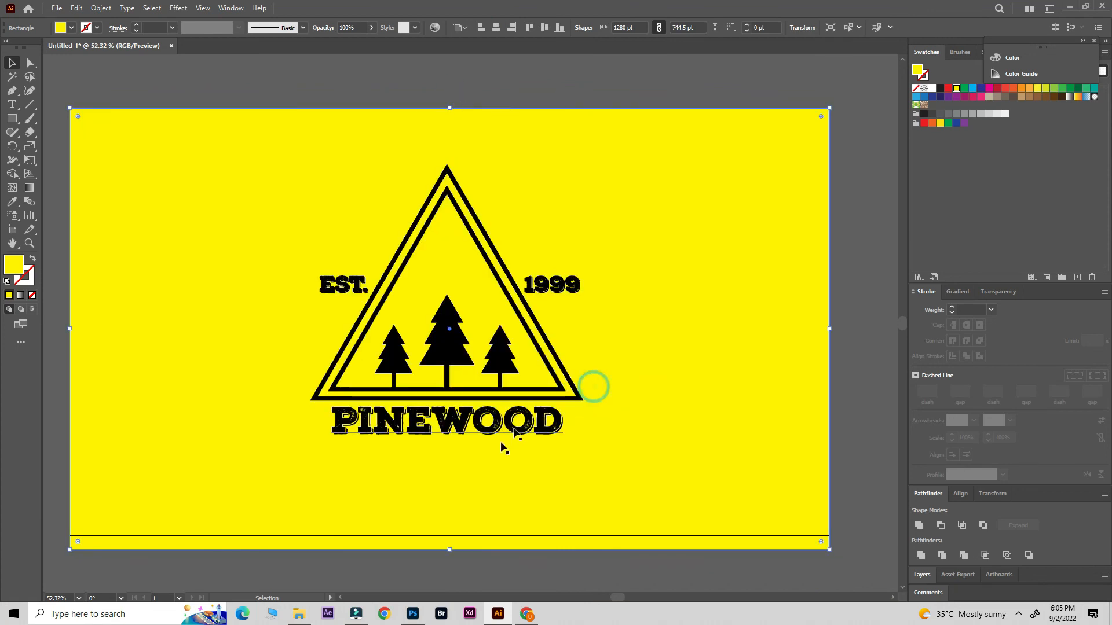
drag(452, 550, 453, 535)
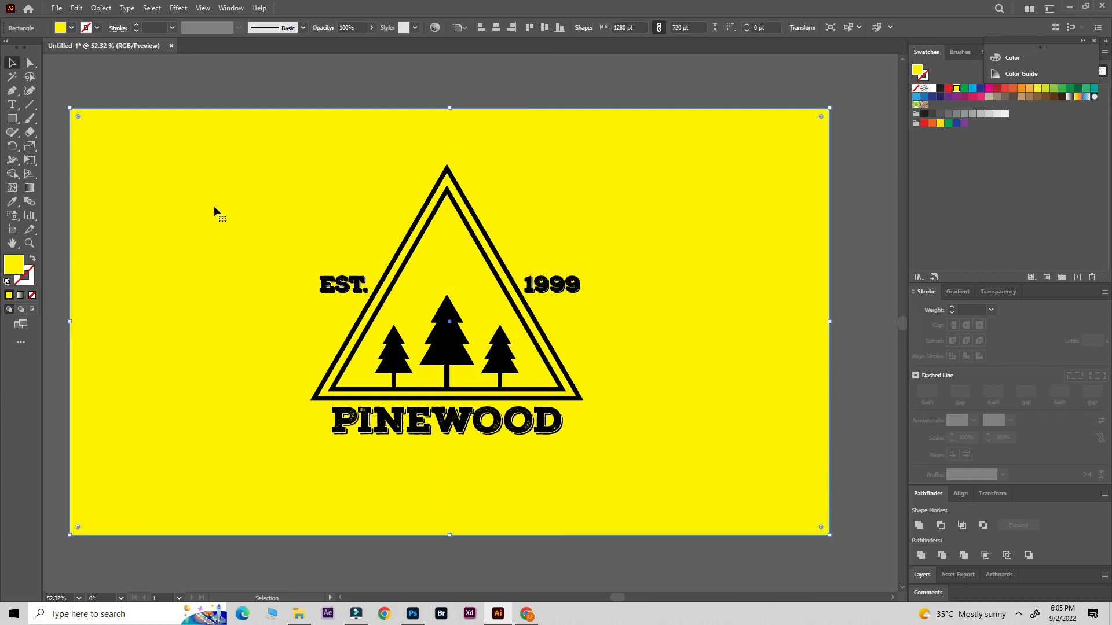
key(ctrl+shift+a)
key(z)
alt+click(526, 201)
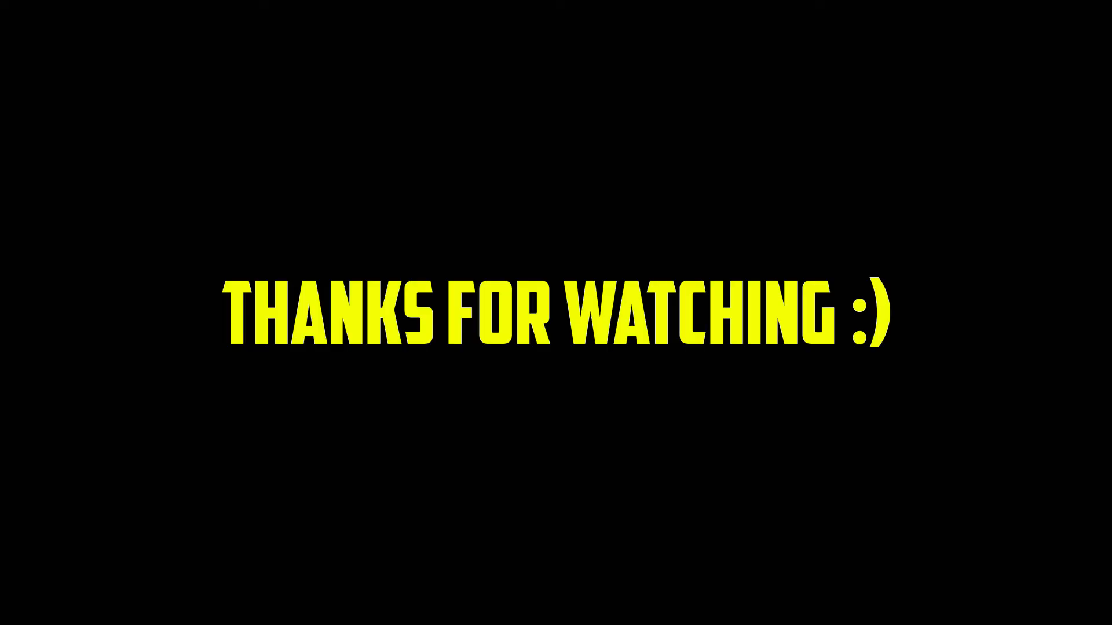